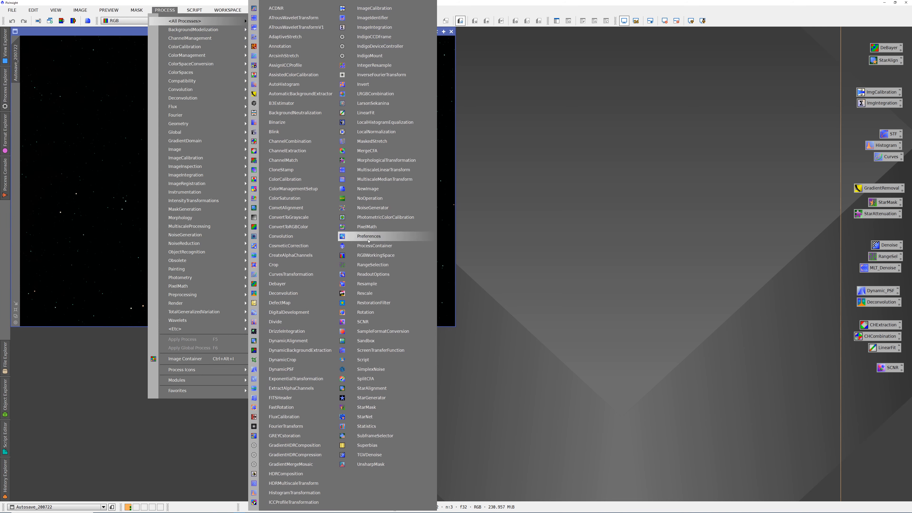
# Open the saved MLT_Denoise process and place its MultiscaleLinearTransform dialog beside the image
pyautogui.click(169, 10)
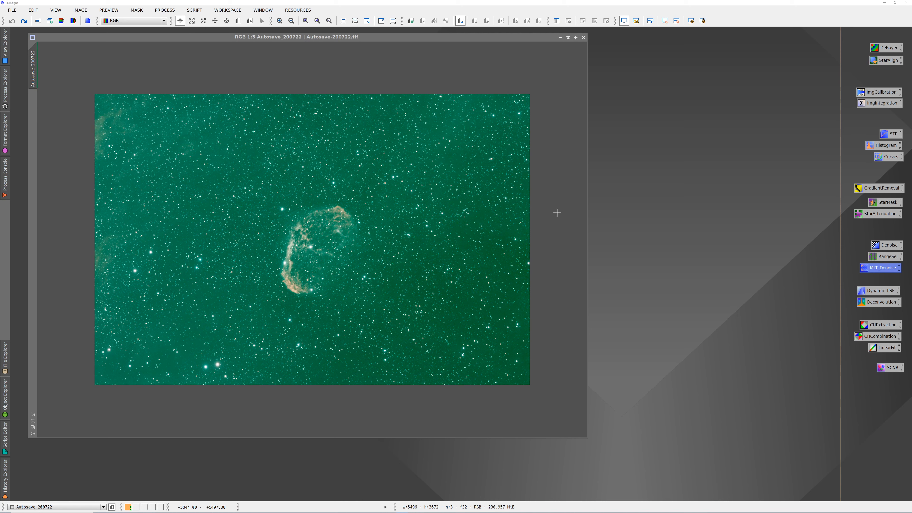
pyautogui.doubleClick(884, 269)
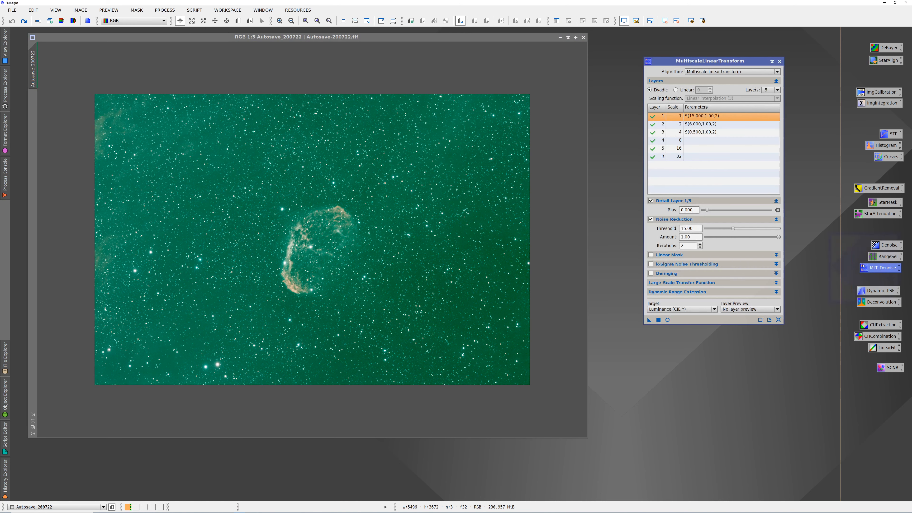
pyautogui.moveTo(701, 62); pyautogui.dragTo(671, 60)
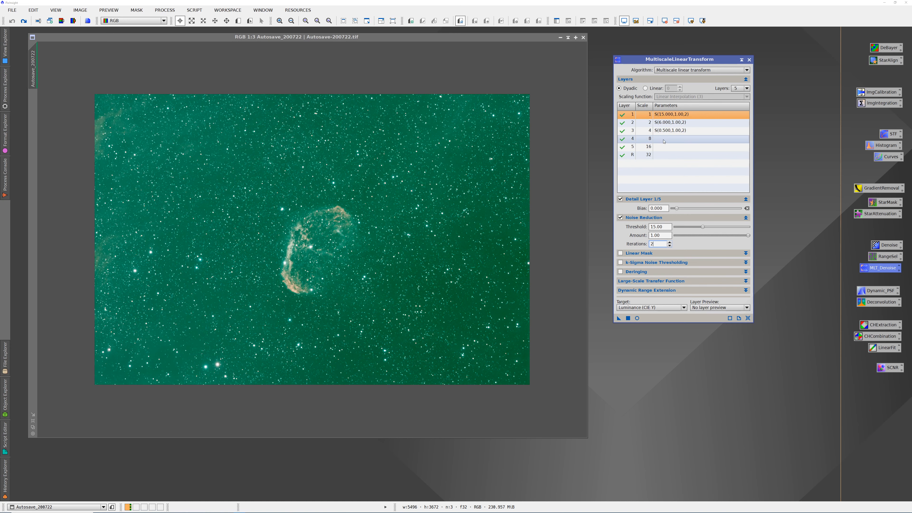
pyautogui.moveTo(665, 63); pyautogui.dragTo(660, 64)
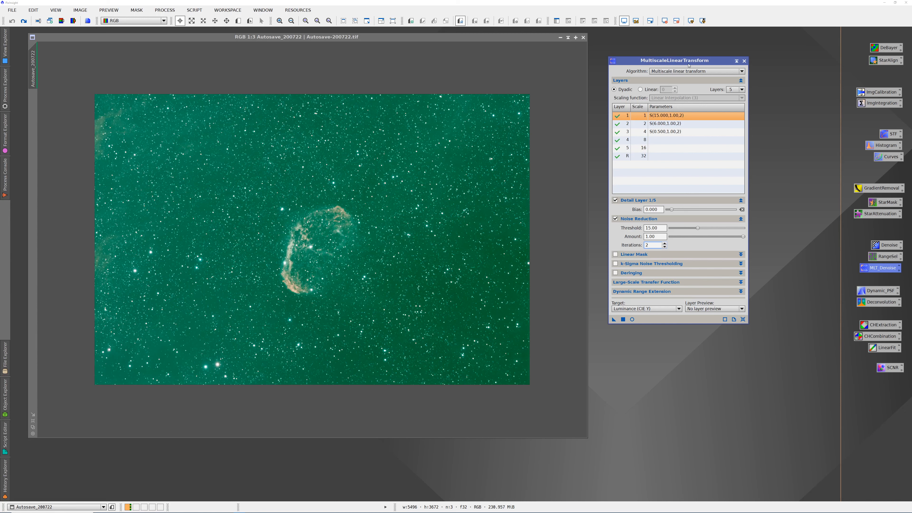
# Enable noise reduction for layers 4 and 5, keeping threshold 3.000, amount 1.00 and 1 iteration
pyautogui.click(671, 139)
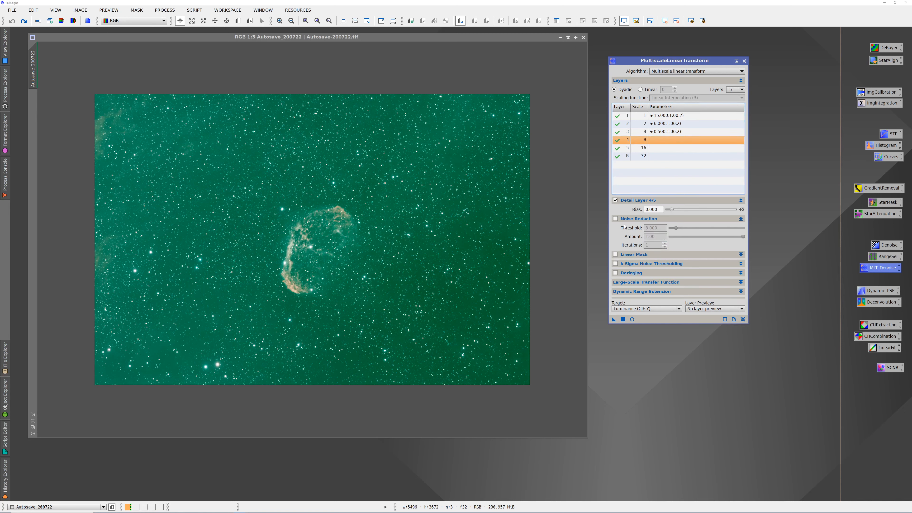
pyautogui.click(616, 219)
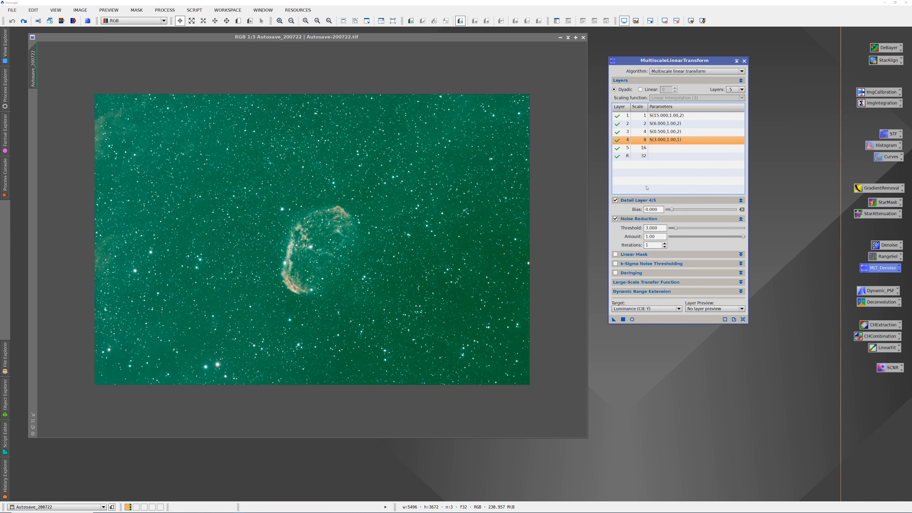
pyautogui.click(662, 150)
pyautogui.click(616, 219)
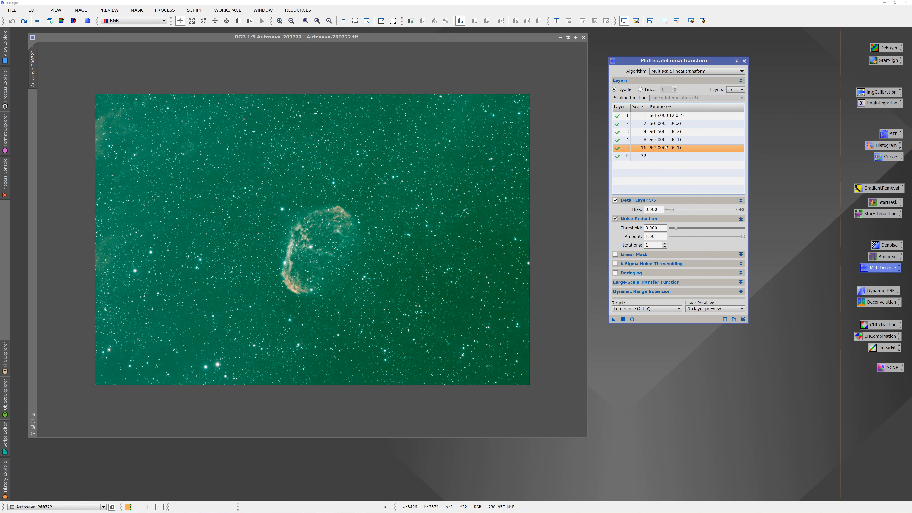
# Set the noise reduction iterations of layers 1 and 3 to 4, and set the target to RGB/K components
pyautogui.click(672, 118)
pyautogui.click(665, 244)
pyautogui.click(665, 244)
pyautogui.click(665, 131)
pyautogui.click(665, 243)
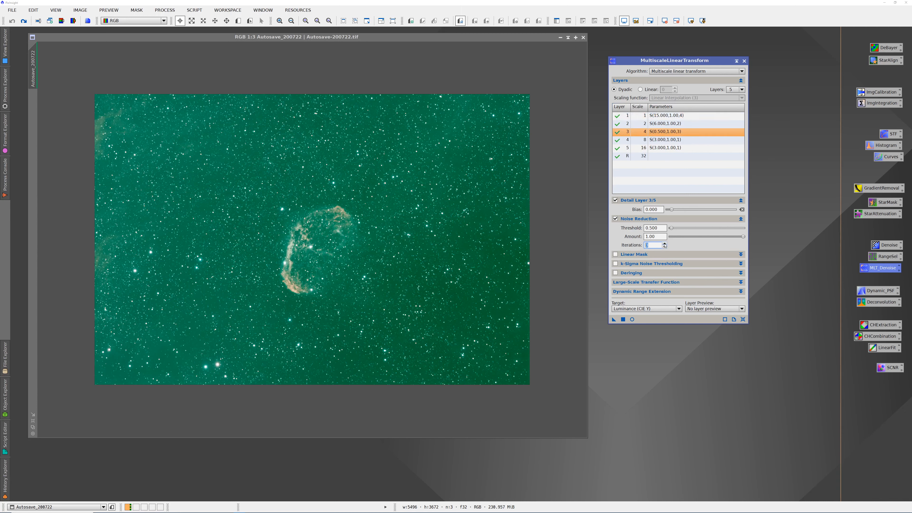
pyautogui.click(641, 309)
pyautogui.click(631, 332)
# Apply the multiscale noise reduction to the whole image and examine the nebula up close
pyautogui.moveTo(613, 320); pyautogui.dragTo(297, 226)
pyautogui.moveTo(298, 226); pyautogui.dragTo(297, 223)
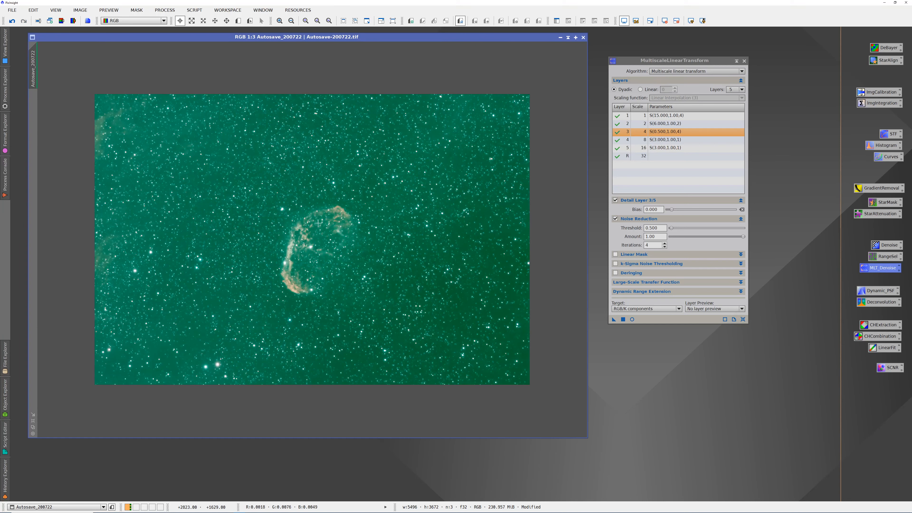
pyautogui.scroll(-1, 314, 248)
pyautogui.scroll(2, 317, 250)
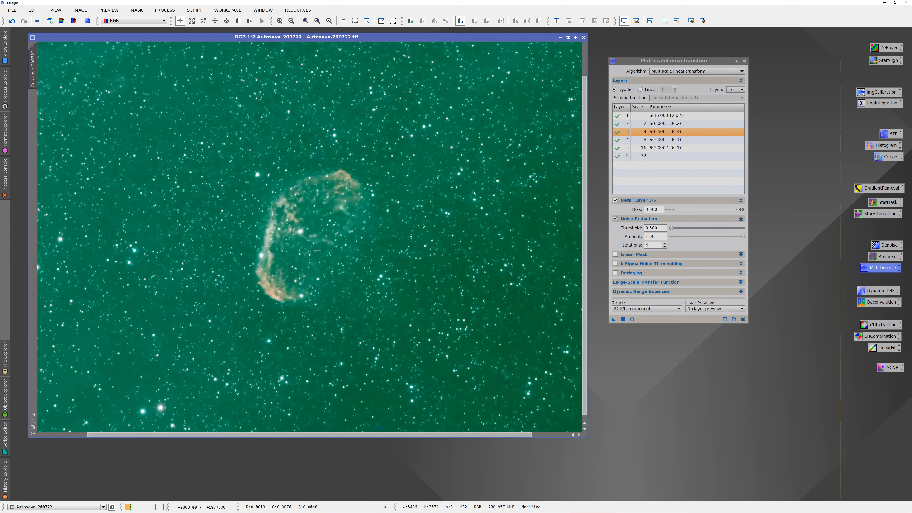
pyautogui.scroll(2, 316, 250)
pyautogui.scroll(-1, 317, 251)
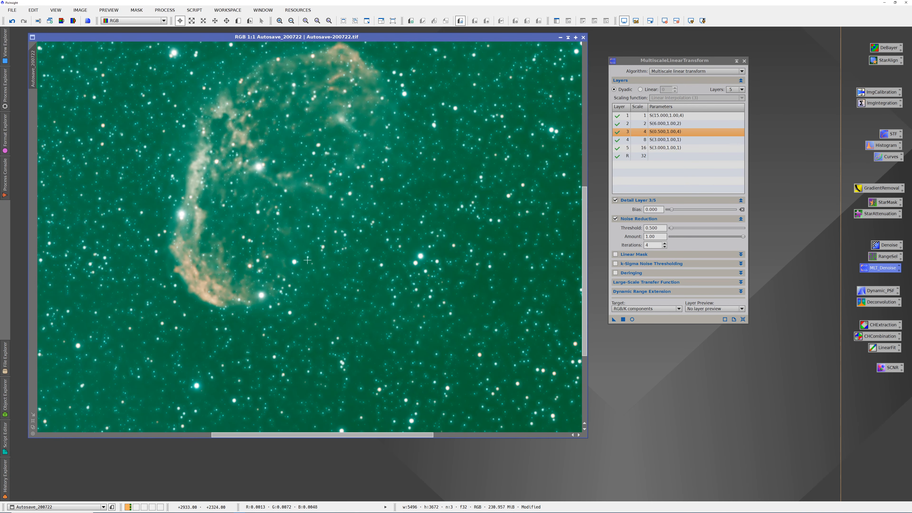
pyautogui.scroll(-2, 307, 261)
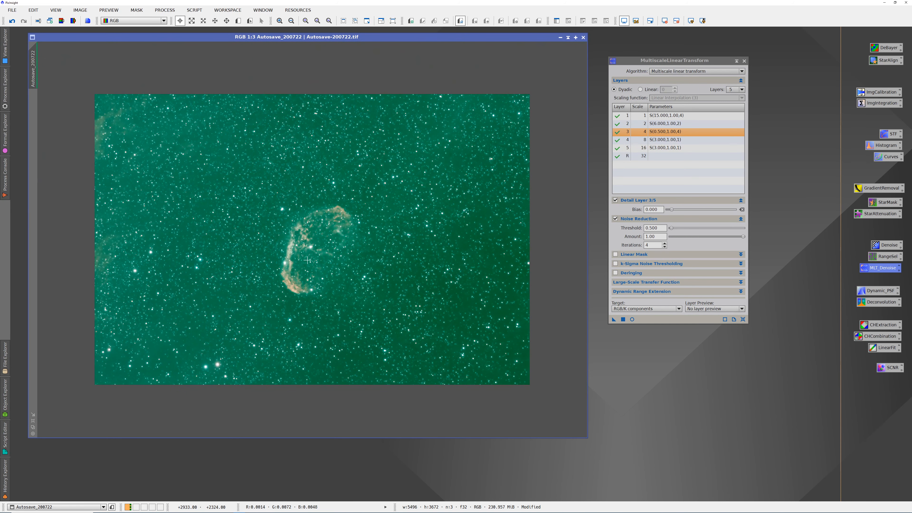
# Undo the MultiscaleLinearTransform on the full image
pyautogui.moveTo(130, 39); pyautogui.dragTo(121, 38)
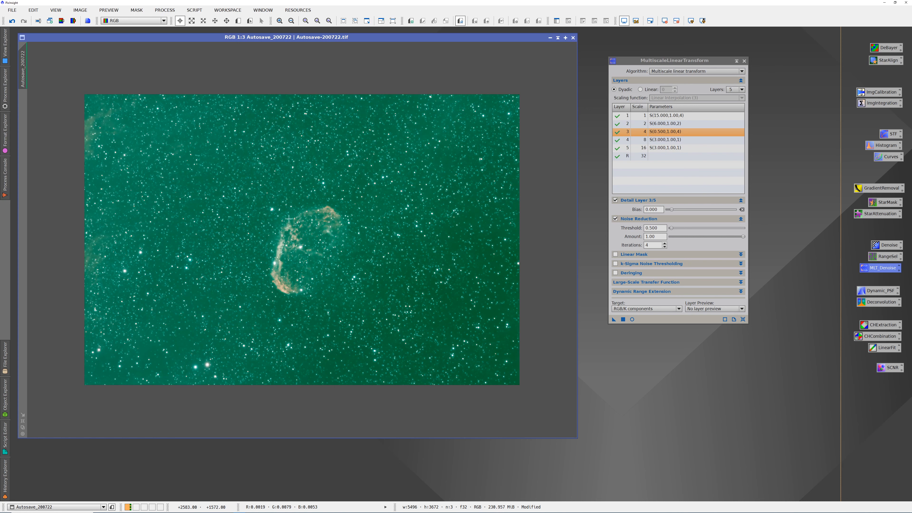
pyautogui.rightClick(290, 202)
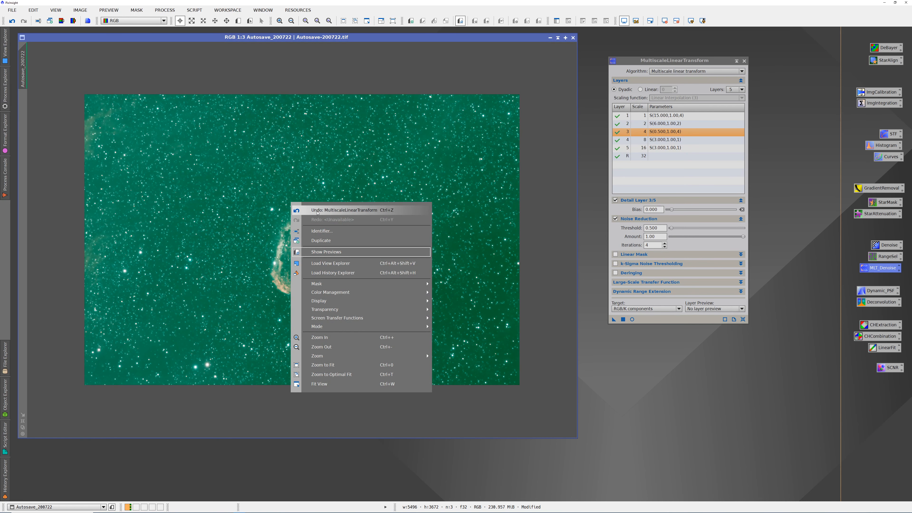
pyautogui.click(317, 211)
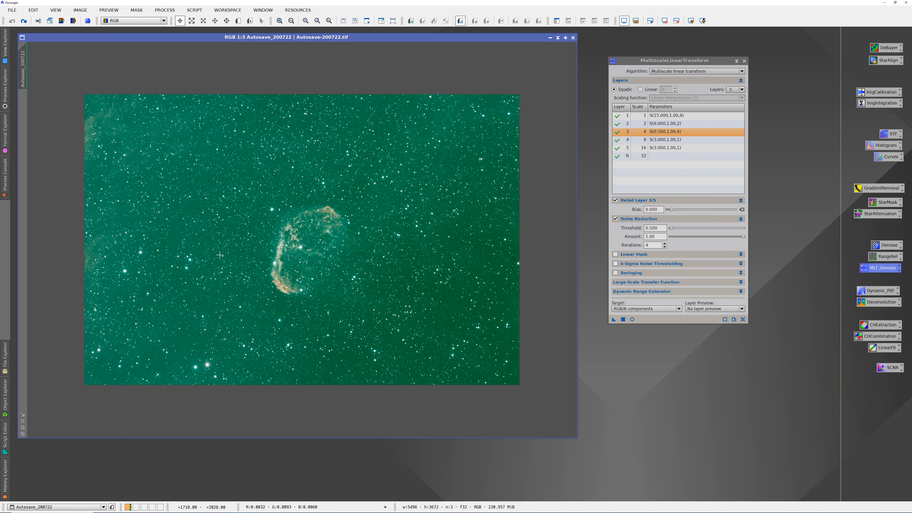
# Create a preview of about 1668 × 948 px over the nebula's left edge and the adjacent stars, and apply the noise reduction to it
pyautogui.hotkey('alt', 'n')
pyautogui.moveTo(165, 201); pyautogui.dragTo(298, 277)
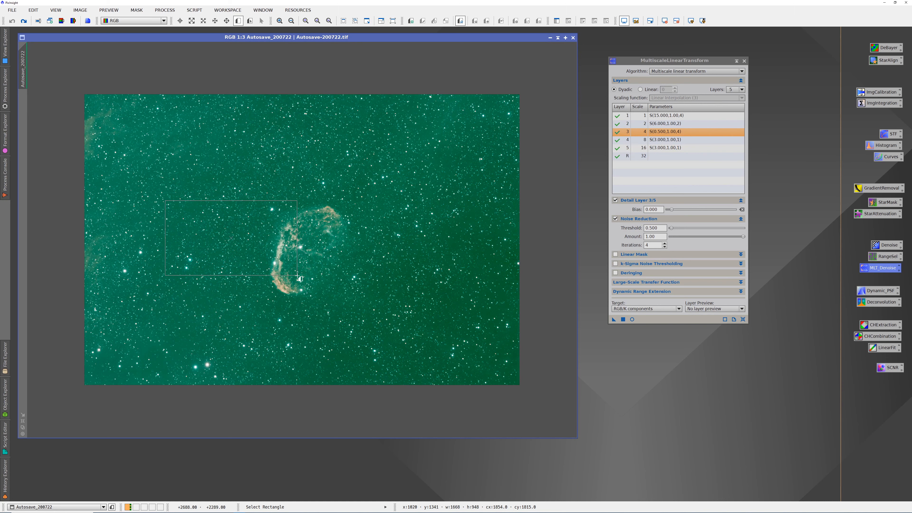
pyautogui.moveTo(299, 277); pyautogui.dragTo(297, 276)
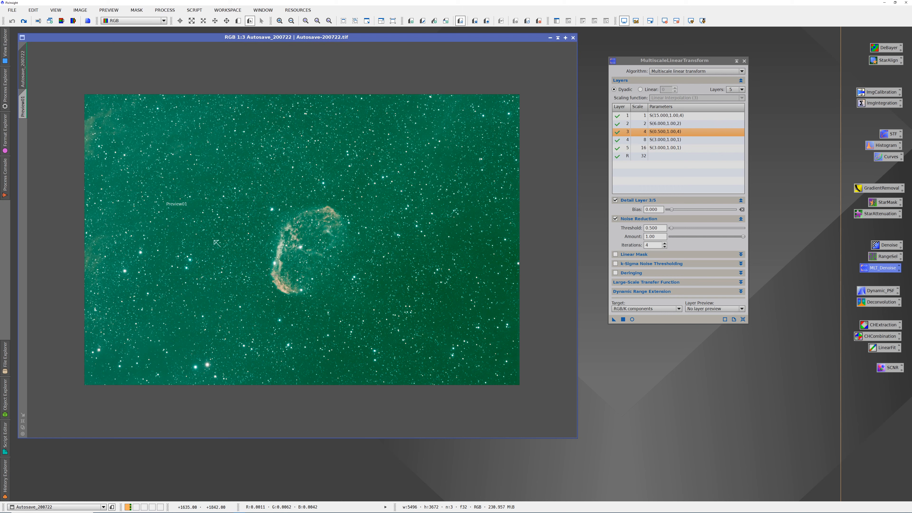
pyautogui.moveTo(25, 103)
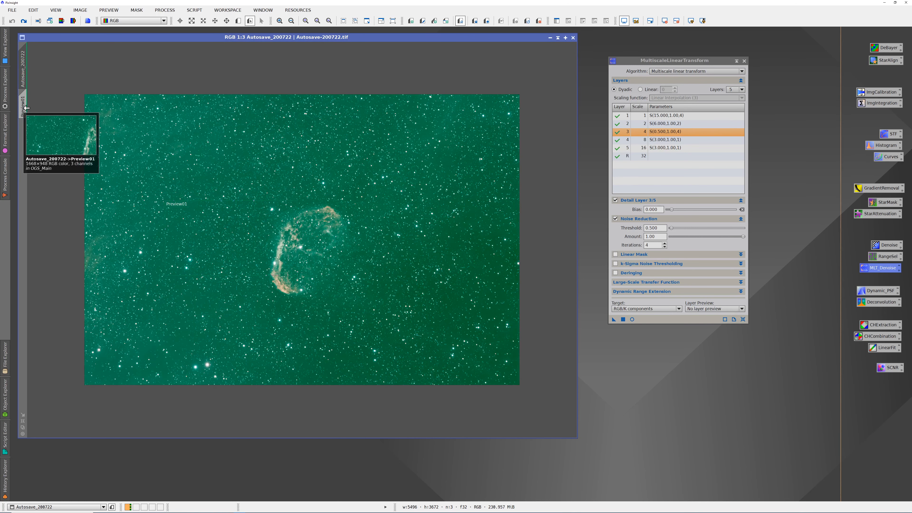
pyautogui.click(27, 109)
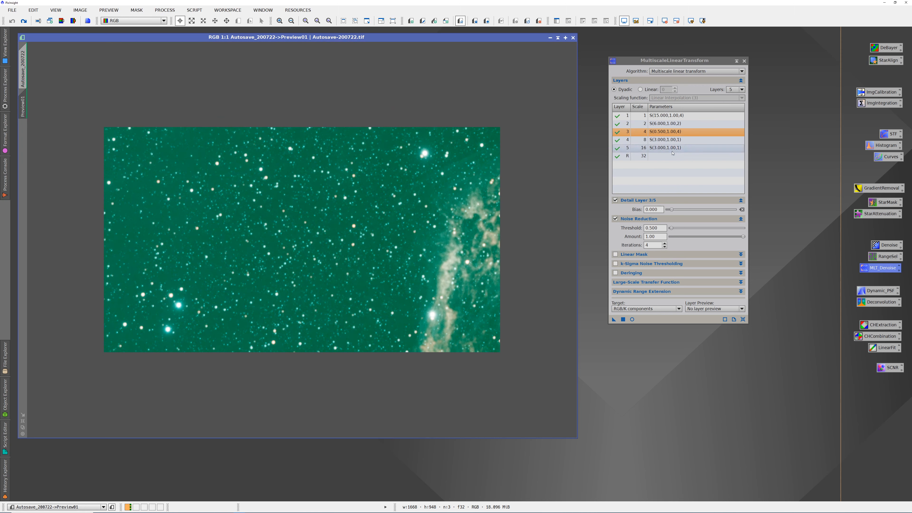
pyautogui.click(614, 320)
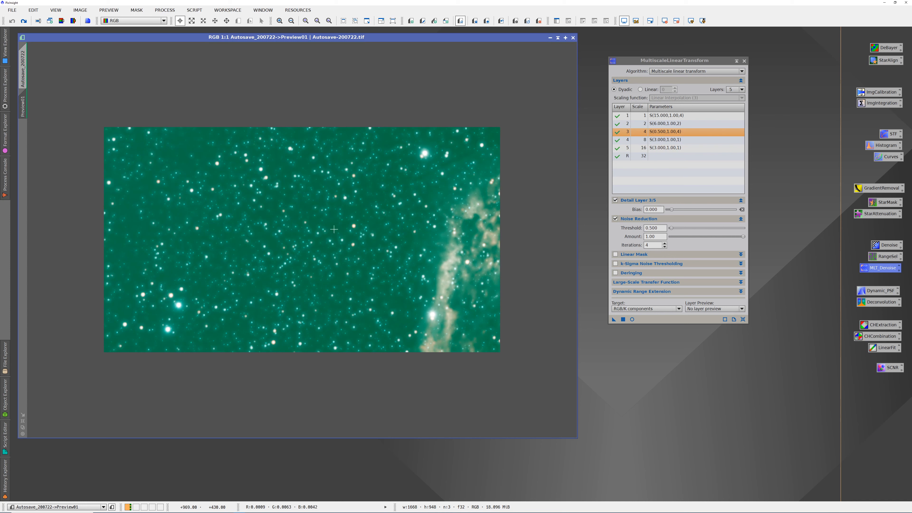
# Compare the preview with and without noise reduction by repeatedly undoing and redoing the MultiscaleLinearTransform
pyautogui.rightClick(373, 229)
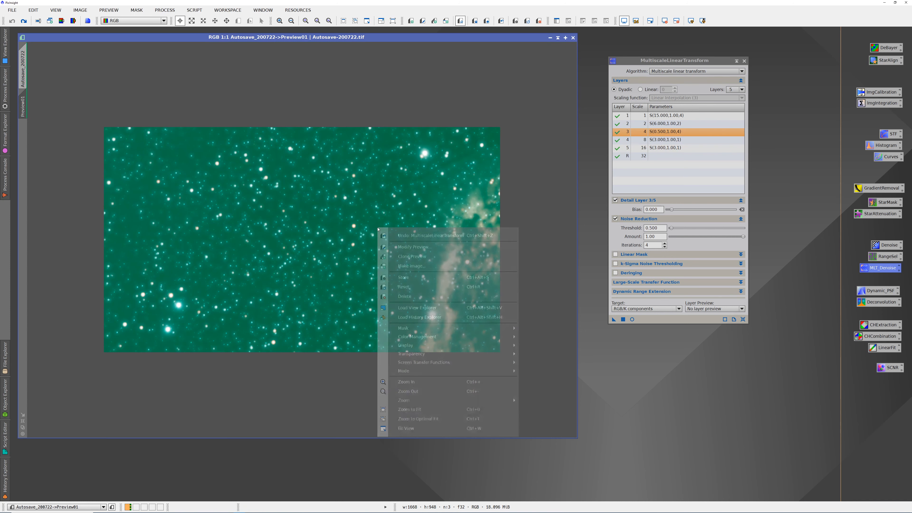
pyautogui.click(393, 236)
pyautogui.rightClick(392, 234)
pyautogui.click(402, 242)
pyautogui.rightClick(396, 239)
pyautogui.click(412, 246)
pyautogui.rightClick(372, 237)
pyautogui.click(389, 247)
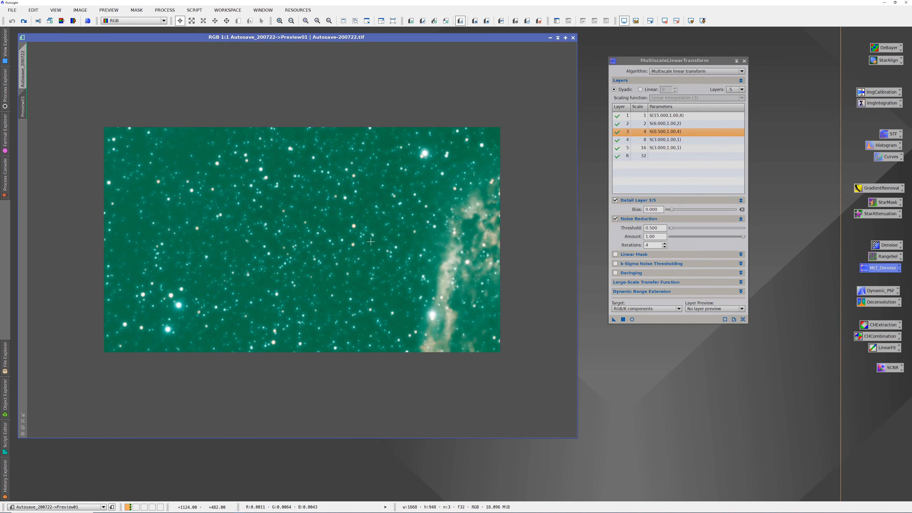
pyautogui.rightClick(370, 242)
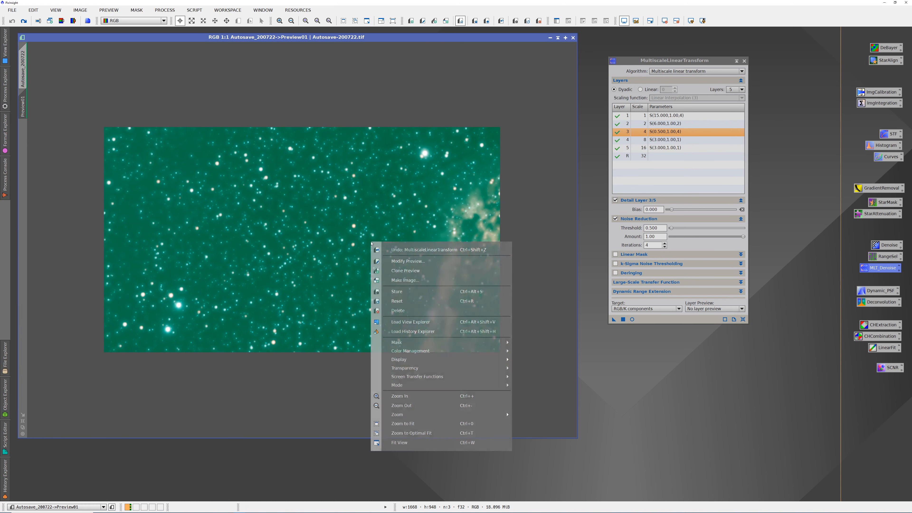
pyautogui.click(385, 247)
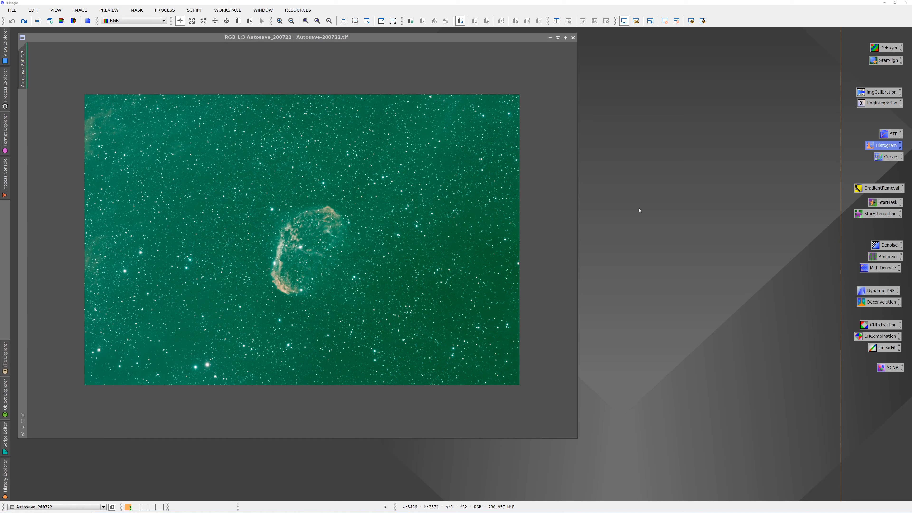
# Open the saved Histogram process, enlarge the HistogramTransformation dialog and position it partly over the image
pyautogui.doubleClick(882, 146)
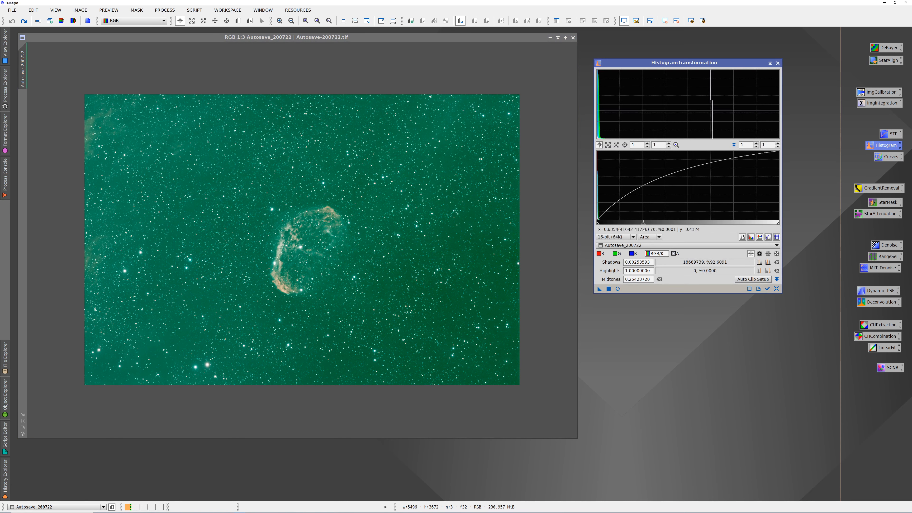
pyautogui.moveTo(638, 60); pyautogui.dragTo(520, 52)
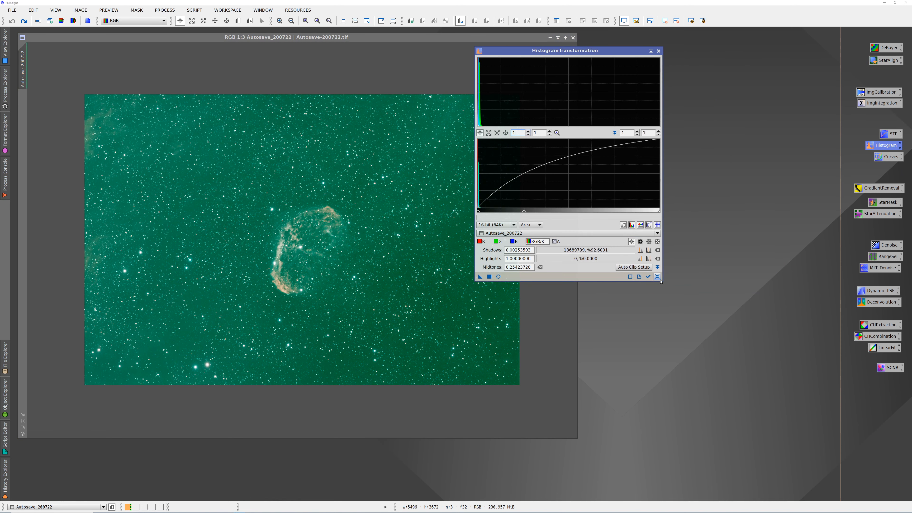
pyautogui.moveTo(663, 282); pyautogui.dragTo(843, 332)
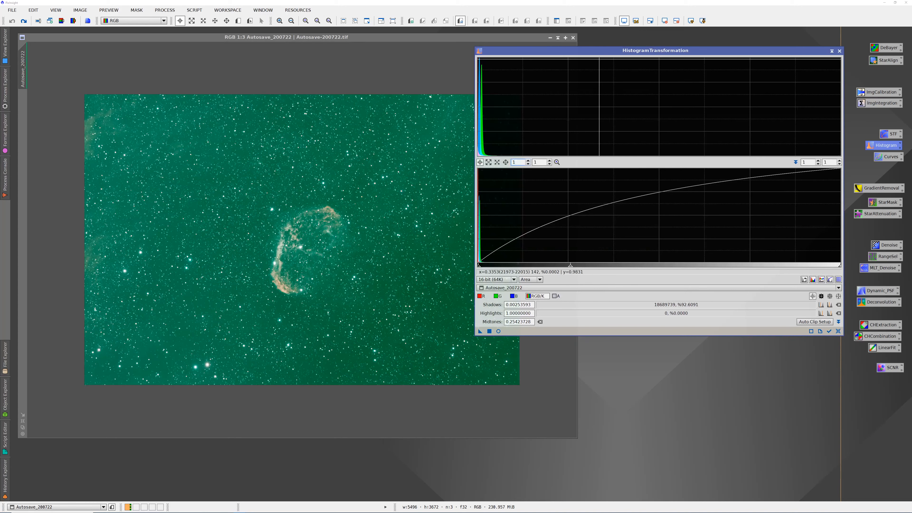
pyautogui.moveTo(588, 53); pyautogui.dragTo(555, 53)
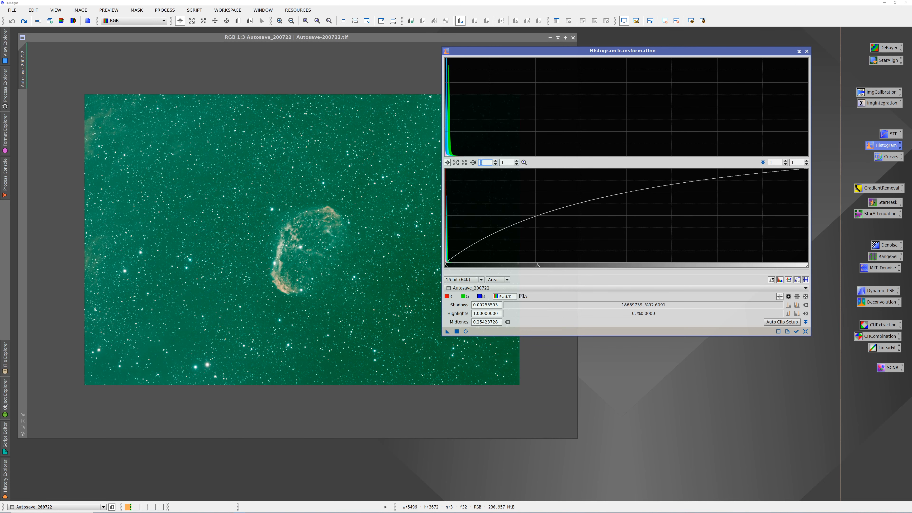
# Zoom the input histogram to 20 horizontally and 20 vertically, showing the base of the colour peaks
pyautogui.write('2')
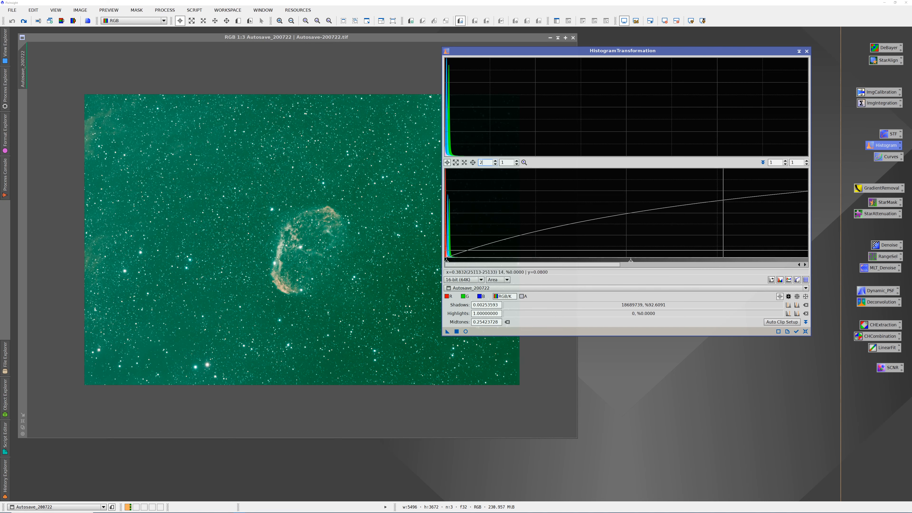
pyautogui.doubleClick(483, 163)
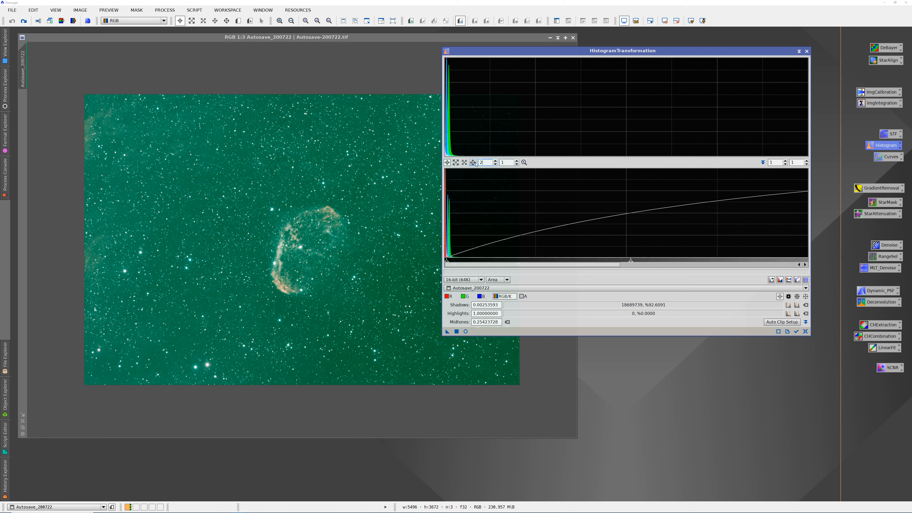
pyautogui.write('20')
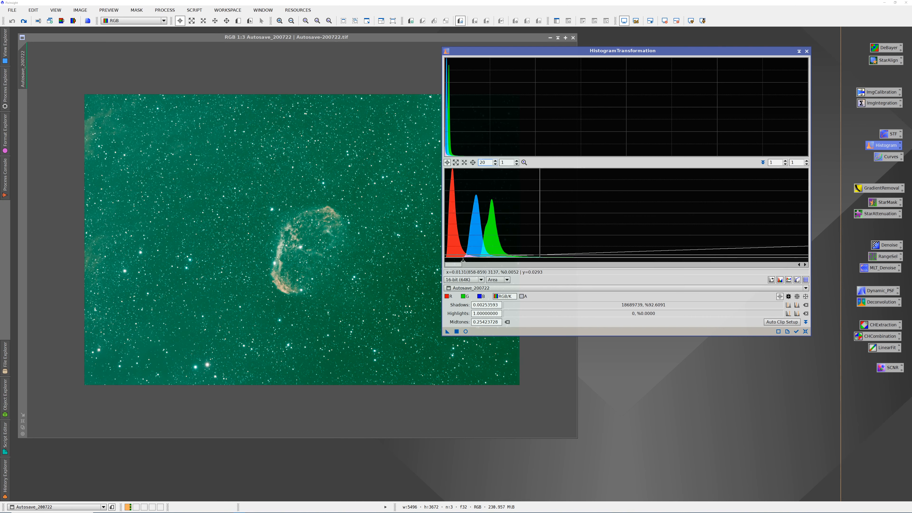
pyautogui.doubleClick(507, 162)
pyautogui.write('20')
pyautogui.moveTo(806, 173); pyautogui.dragTo(806, 247)
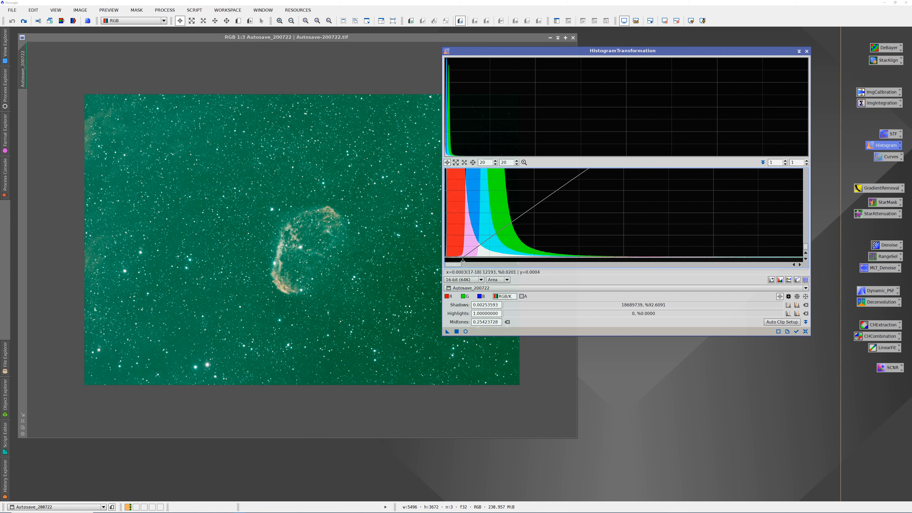
# Set the input histogram's horizontal zoom to 100 and lower the combined RGB/K shadows point to 0
pyautogui.doubleClick(486, 163)
pyautogui.press('BackSpace')
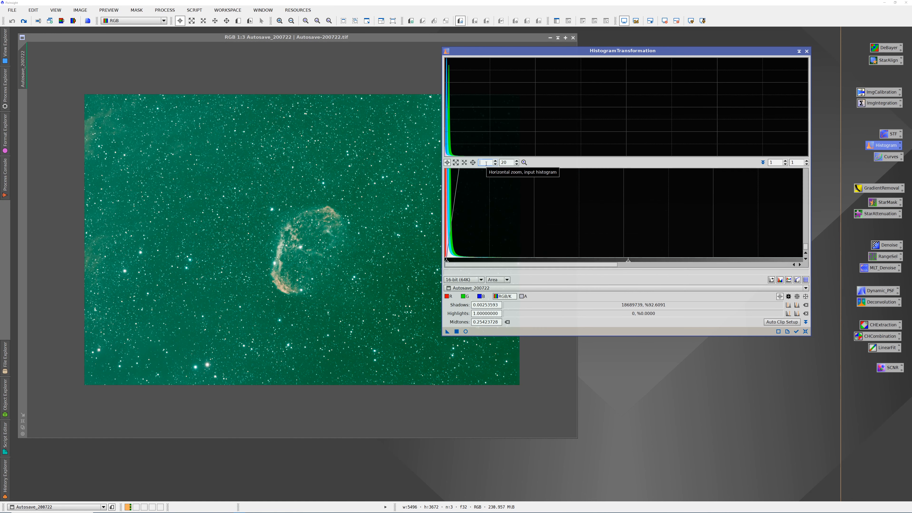
pyautogui.write('100')
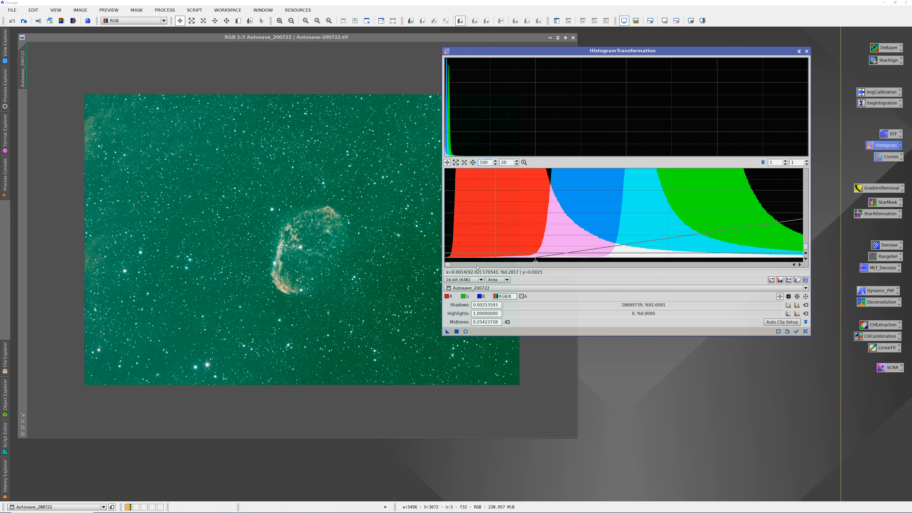
pyautogui.moveTo(535, 265); pyautogui.dragTo(440, 265)
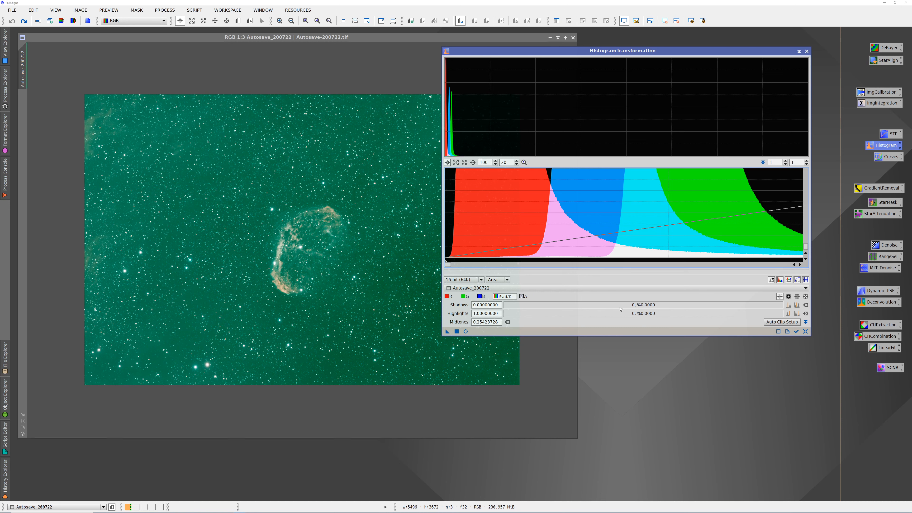
# Set the input histogram's vertical zoom to 200 and examine the start of the colour peaks
pyautogui.moveTo(446, 263); pyautogui.dragTo(450, 263)
pyautogui.moveTo(450, 264); pyautogui.dragTo(444, 265)
pyautogui.moveTo(508, 163); pyautogui.dragTo(493, 164)
pyautogui.write('200')
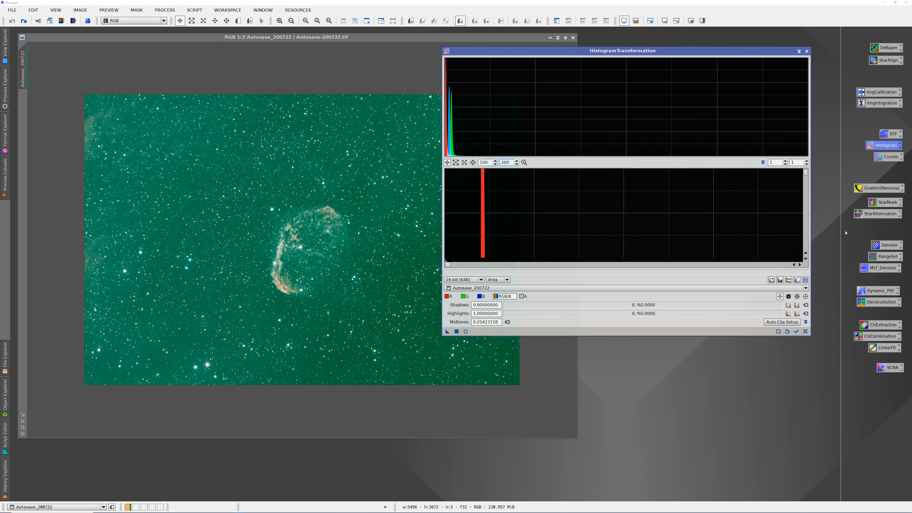
pyautogui.press('Return')
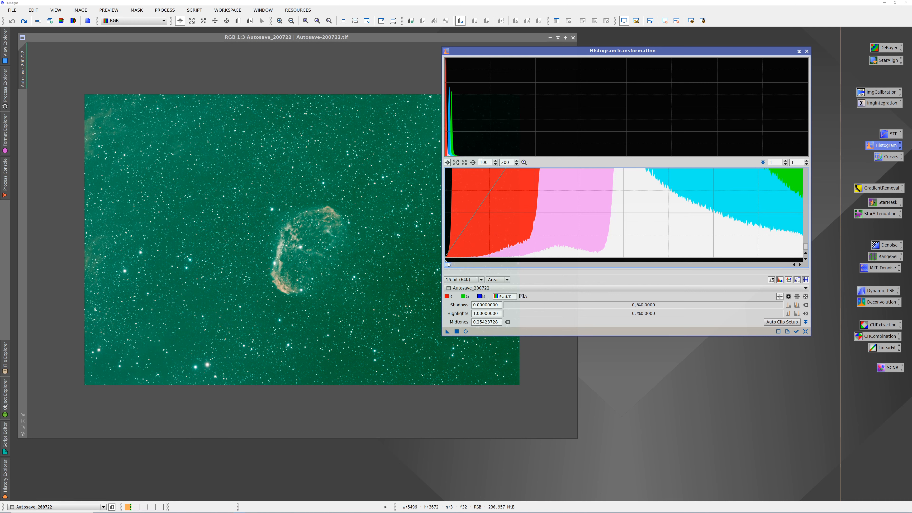
pyautogui.moveTo(448, 265); pyautogui.dragTo(460, 264)
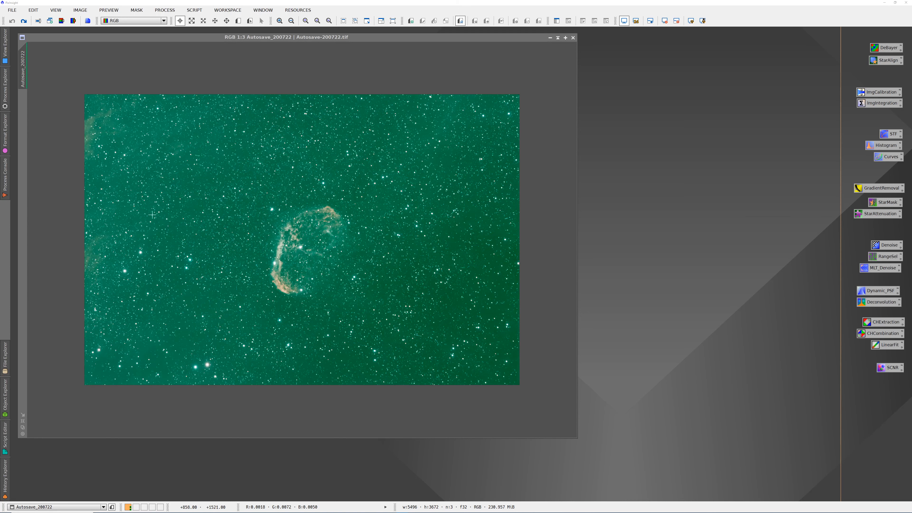
# Move the CHExtraction, CHCombination and LinearFit icons beside the image and extract its R, G and B channels with ChannelExtraction
pyautogui.moveTo(845, 316); pyautogui.dragTo(704, 166)
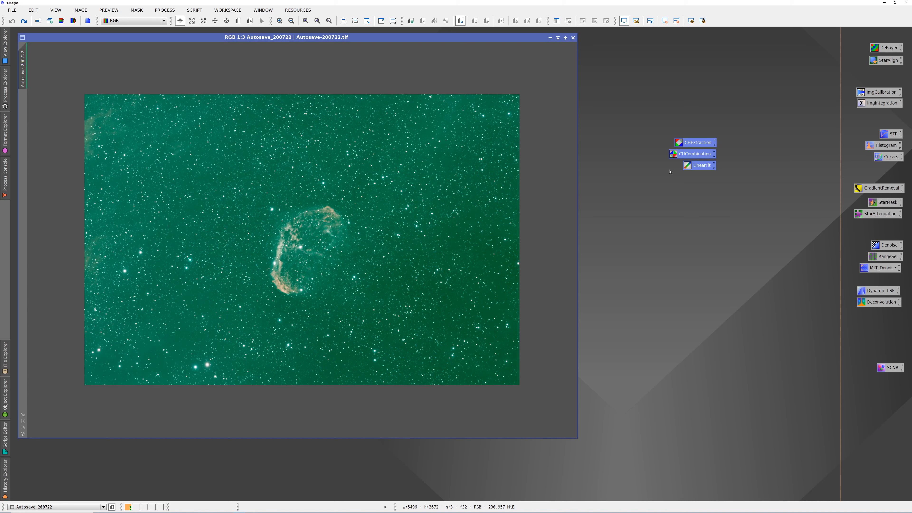
pyautogui.click(713, 205)
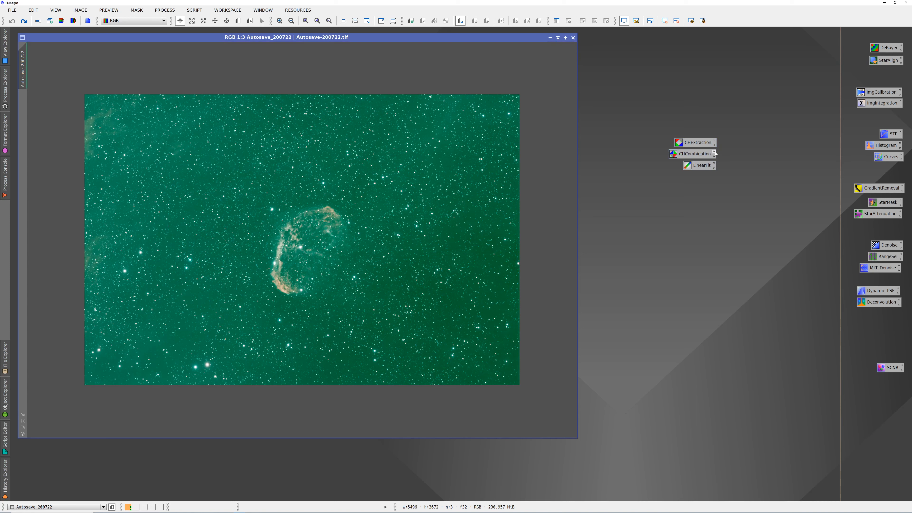
pyautogui.doubleClick(692, 144)
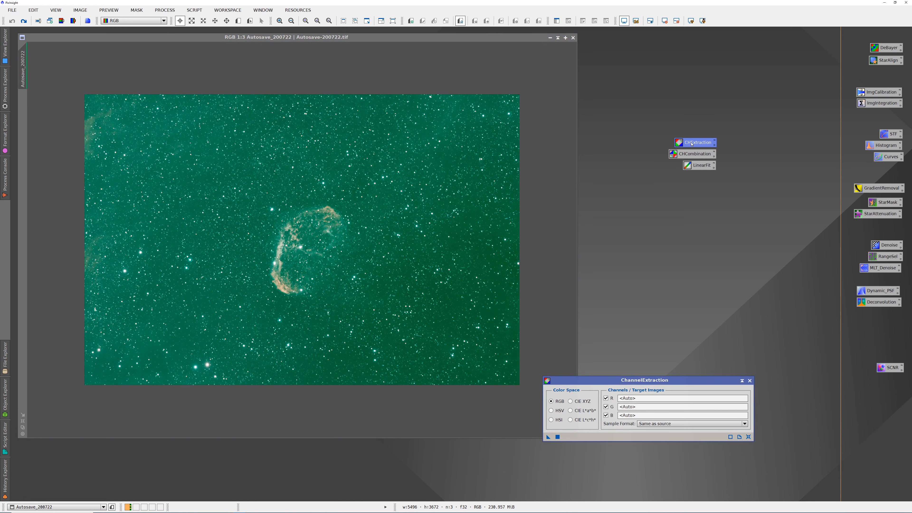
pyautogui.moveTo(605, 386); pyautogui.dragTo(644, 292)
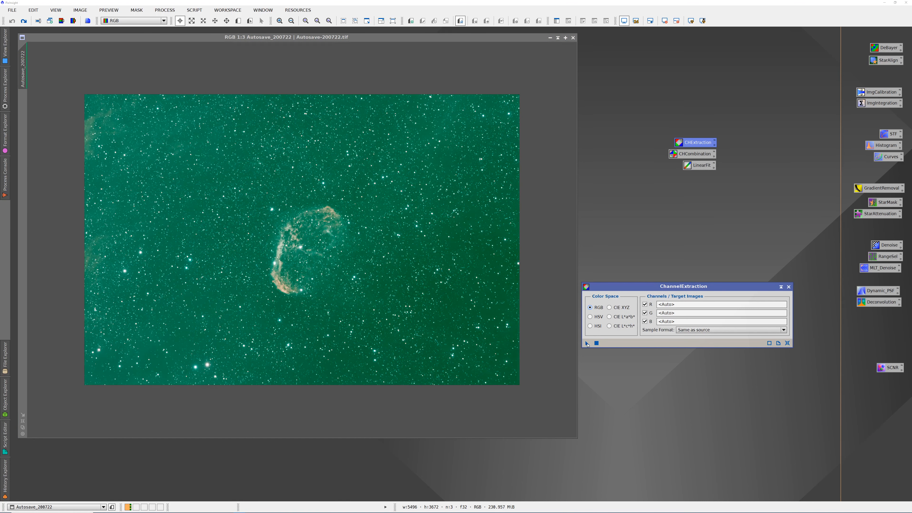
pyautogui.moveTo(588, 344); pyautogui.dragTo(374, 243)
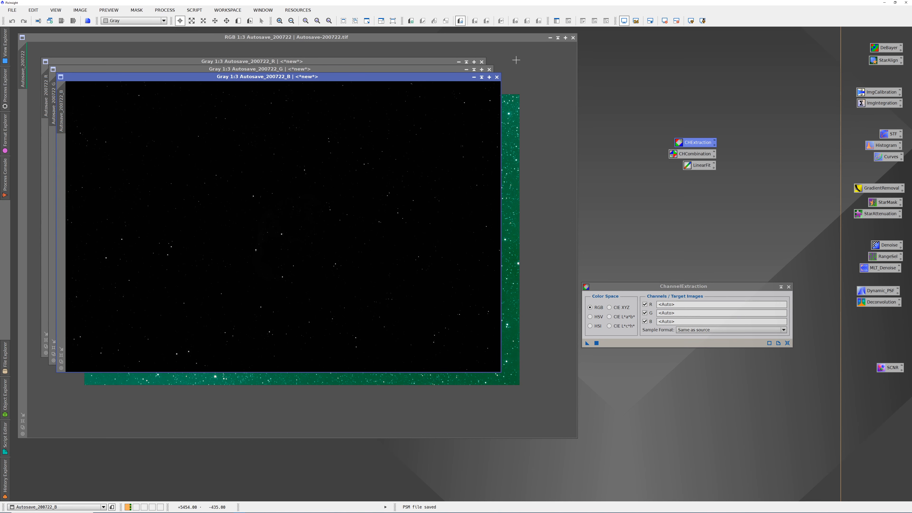
# Auto-stretch the display of the extracted B, G and R channel images, spreading their windows apart
pyautogui.click(690, 20)
pyautogui.click(392, 69)
pyautogui.click(691, 20)
pyautogui.moveTo(392, 69); pyautogui.dragTo(492, 142)
pyautogui.moveTo(392, 77); pyautogui.dragTo(396, 159)
pyautogui.click(394, 61)
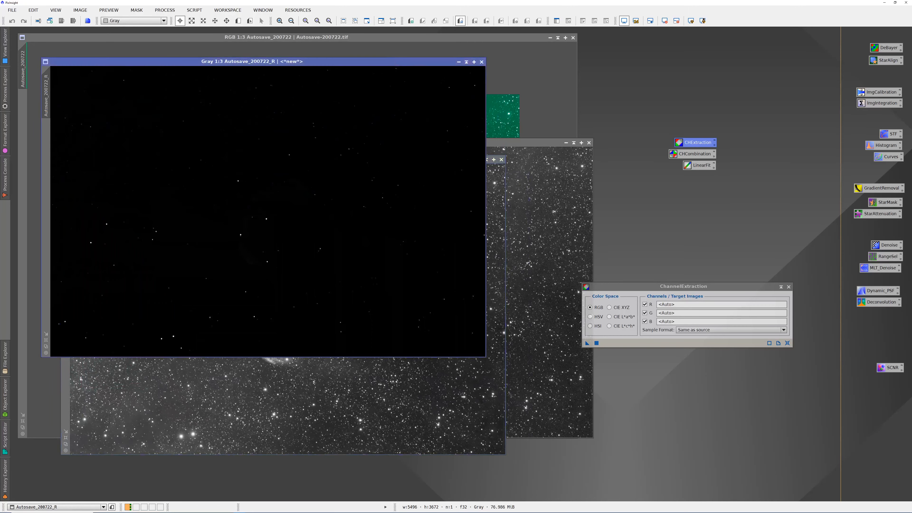
pyautogui.click(692, 20)
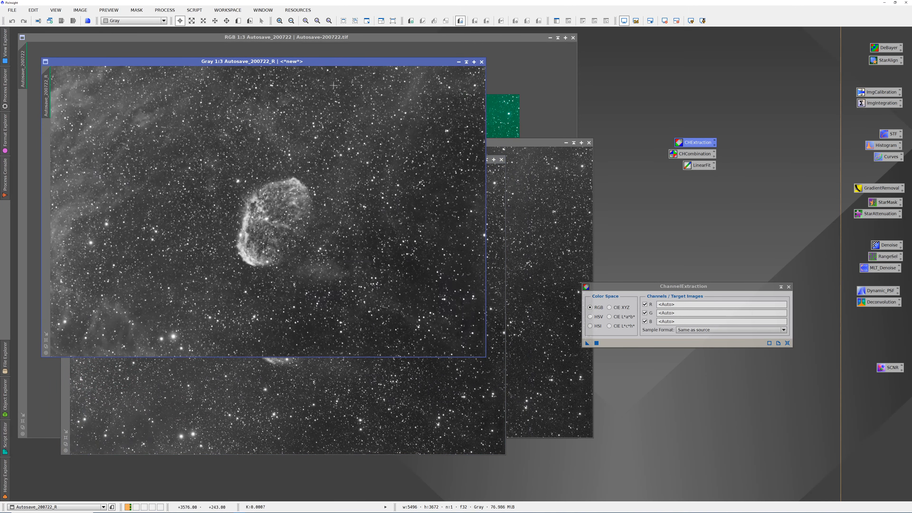
# Arrange the R and G channel windows in a cascade and close the ChannelExtraction dialog
pyautogui.moveTo(320, 65)
pyautogui.mouseDown()
pyautogui.moveTo(420, 264)
pyautogui.moveTo(361, 107)
pyautogui.moveTo(319, 65)
pyautogui.mouseUp()
pyautogui.click(284, 406)
pyautogui.moveTo(284, 159); pyautogui.dragTo(273, 78)
pyautogui.click(789, 287)
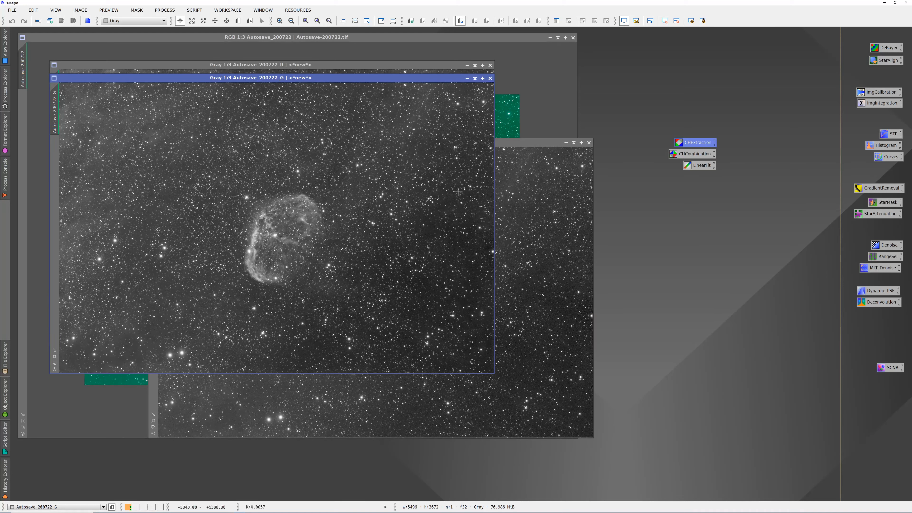
# Apply LinearFit to the G channel image with Autosave_200722_R as the reference image
pyautogui.doubleClick(702, 165)
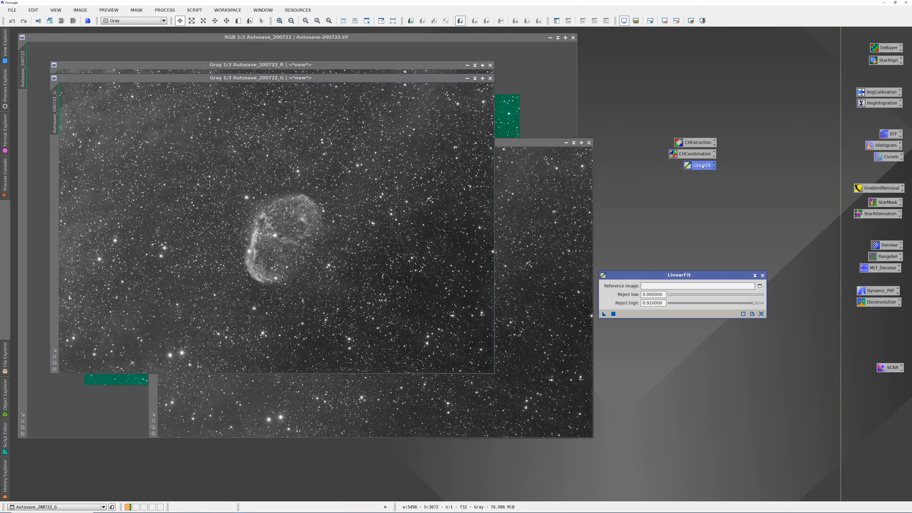
pyautogui.moveTo(685, 275); pyautogui.dragTo(694, 238)
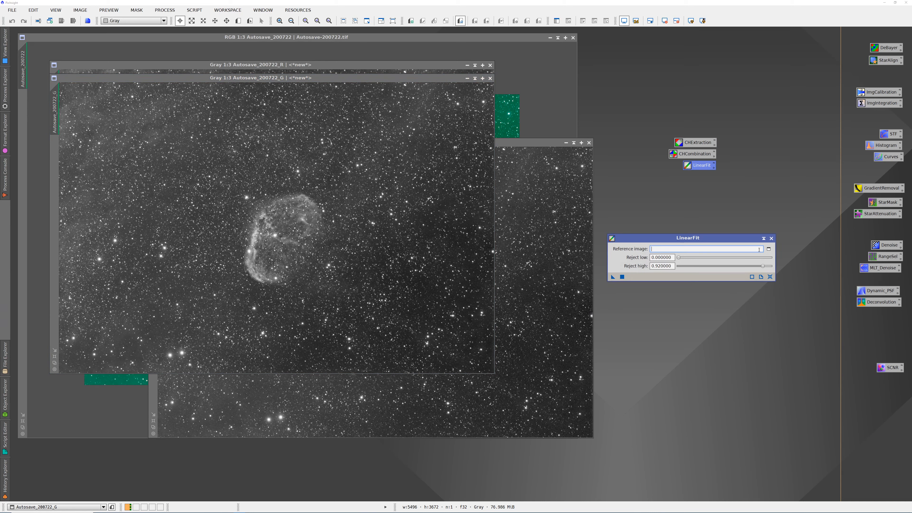
pyautogui.click(769, 249)
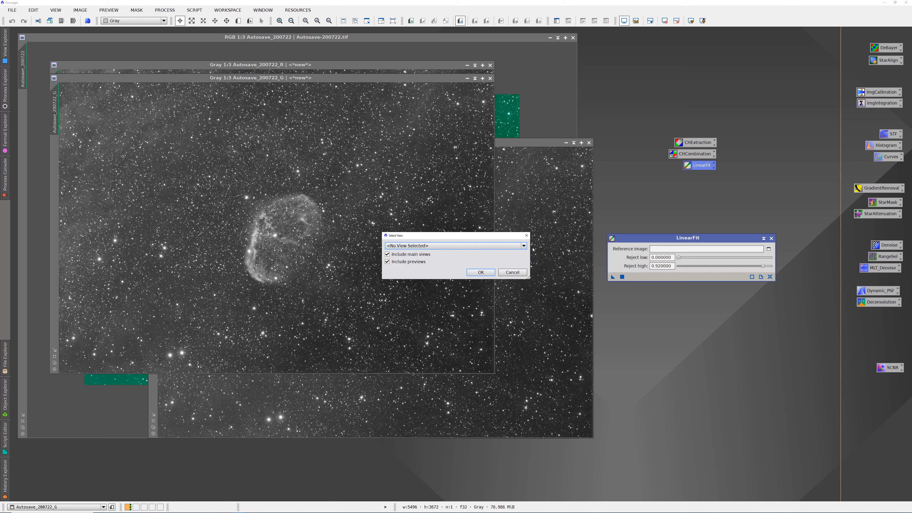
pyautogui.click(427, 246)
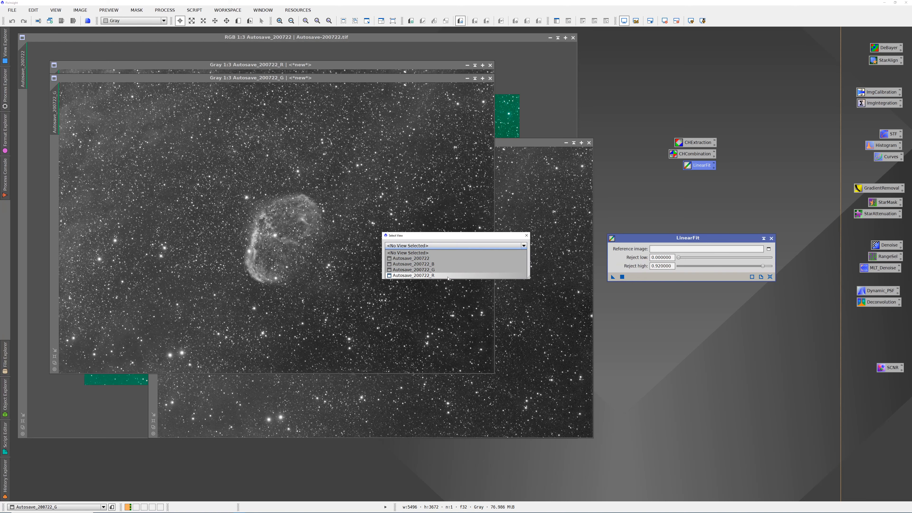
pyautogui.click(421, 277)
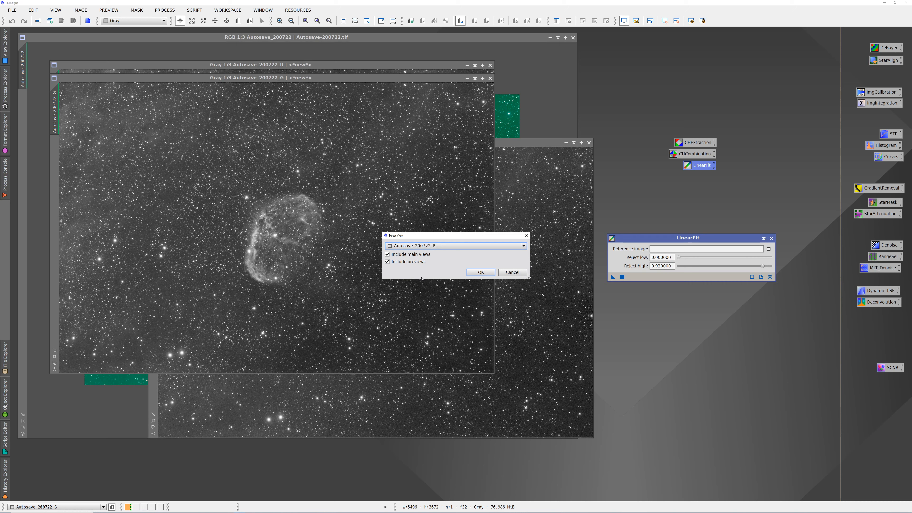
pyautogui.click(481, 272)
pyautogui.moveTo(613, 277); pyautogui.dragTo(306, 154)
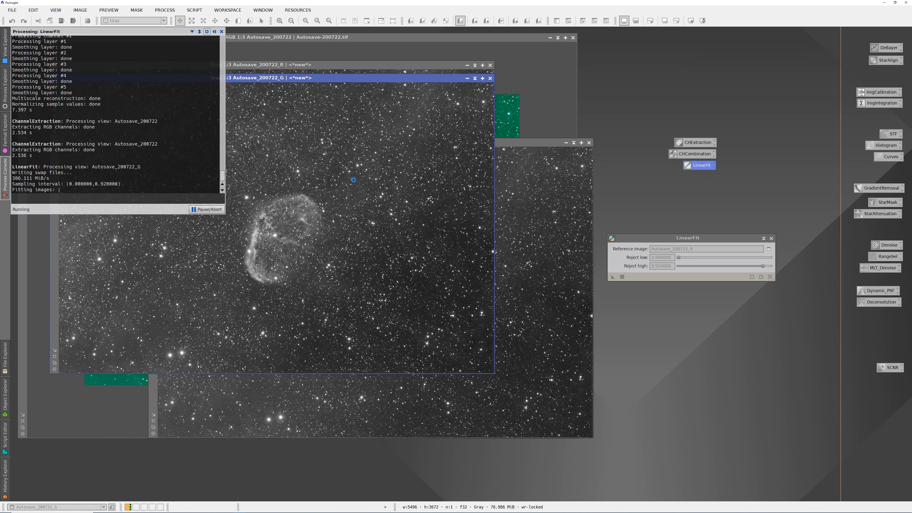
# Apply the same LinearFit to the B channel image, stack its window over the others and close the LinearFit dialog
pyautogui.click(538, 252)
pyautogui.click(613, 277)
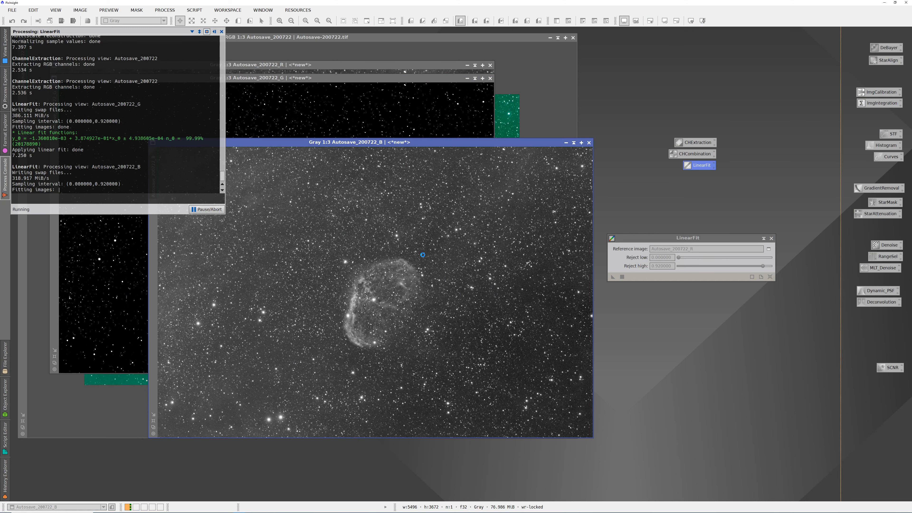
pyautogui.moveTo(423, 142); pyautogui.dragTo(347, 98)
pyautogui.click(771, 238)
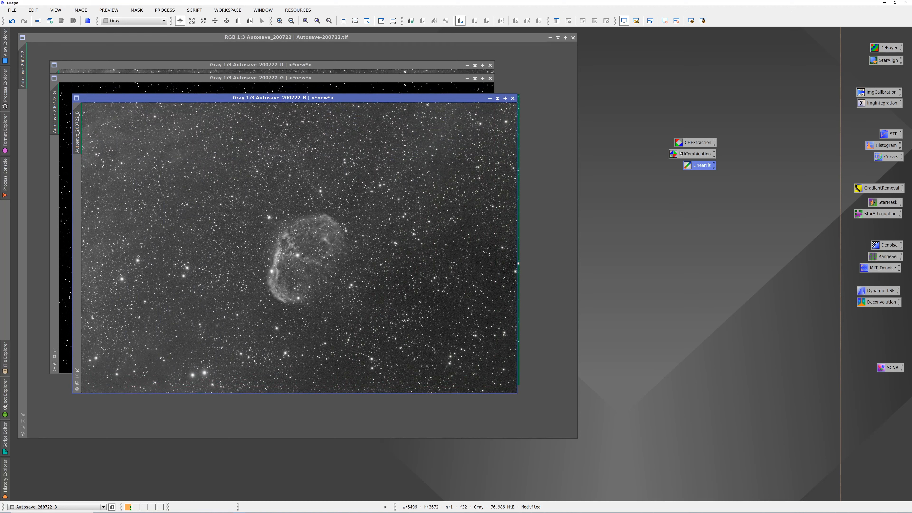
# Combine Autosave_200722_R, Autosave_200722_G and Autosave_200722_B into a new RGB image with ChannelCombination
pyautogui.click(654, 157)
pyautogui.doubleClick(694, 153)
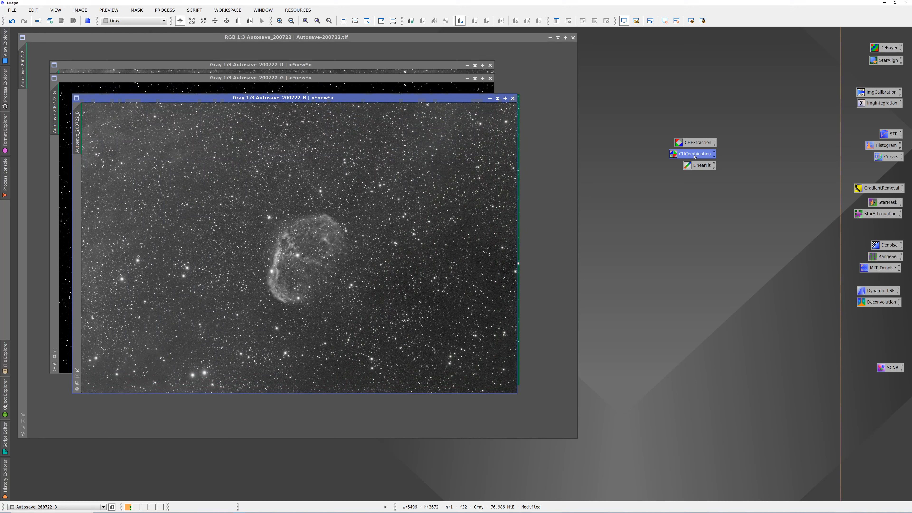
pyautogui.moveTo(459, 377); pyautogui.dragTo(735, 219)
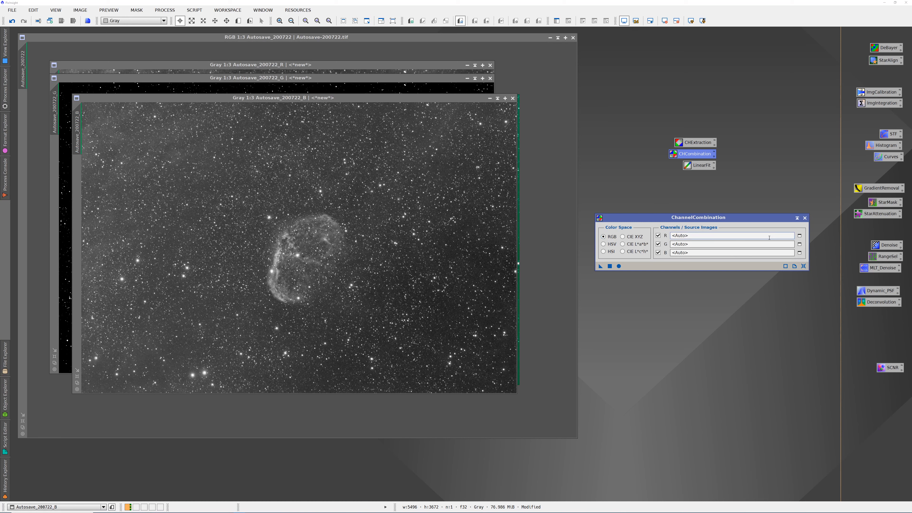
pyautogui.click(800, 235)
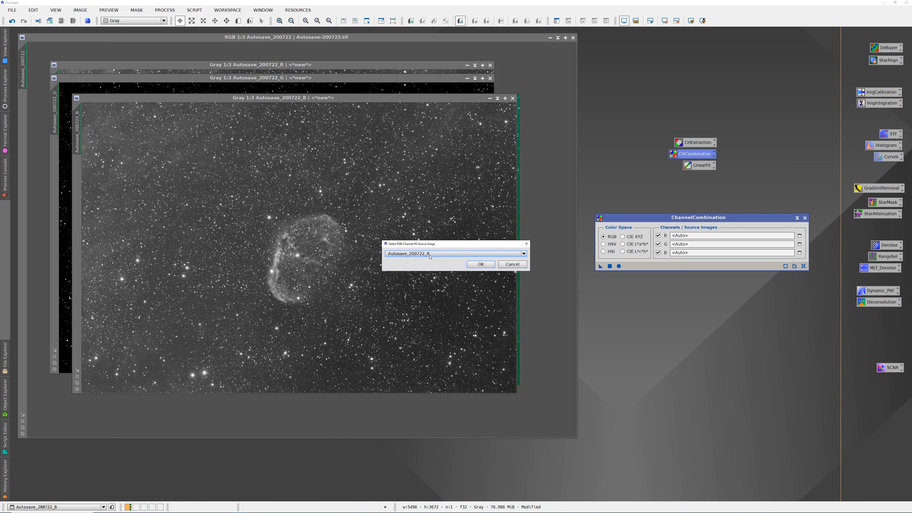
pyautogui.click(481, 264)
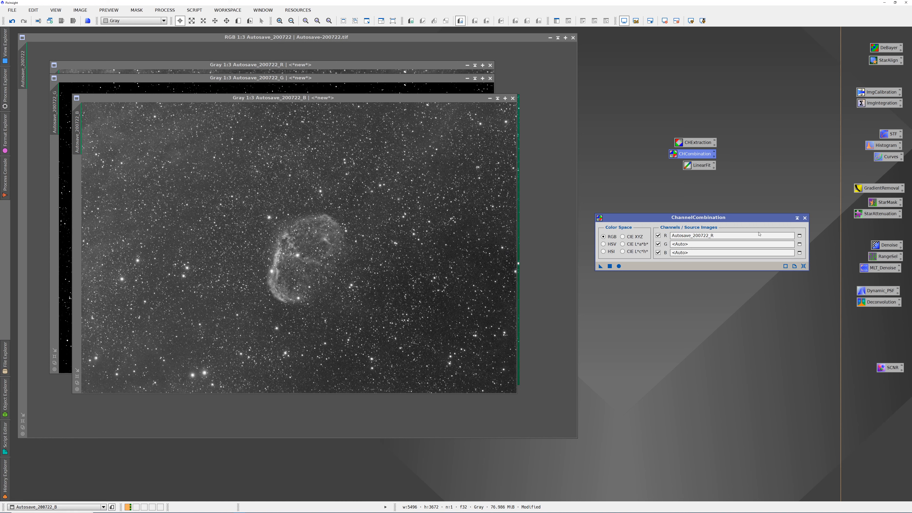
pyautogui.click(800, 245)
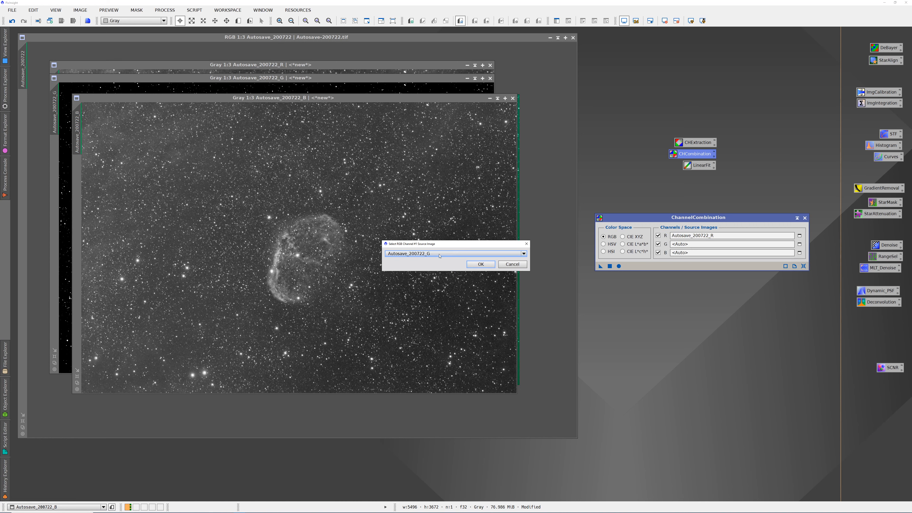
pyautogui.click(480, 264)
pyautogui.click(800, 253)
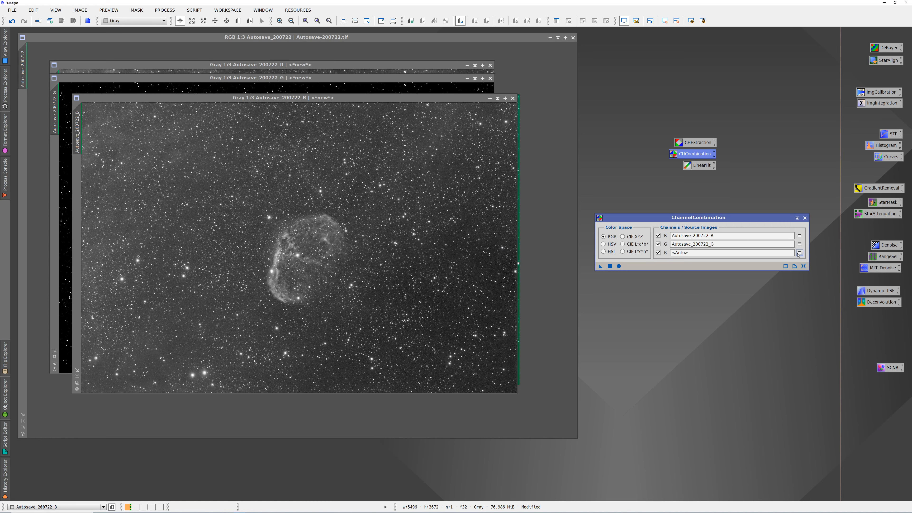
pyautogui.click(481, 265)
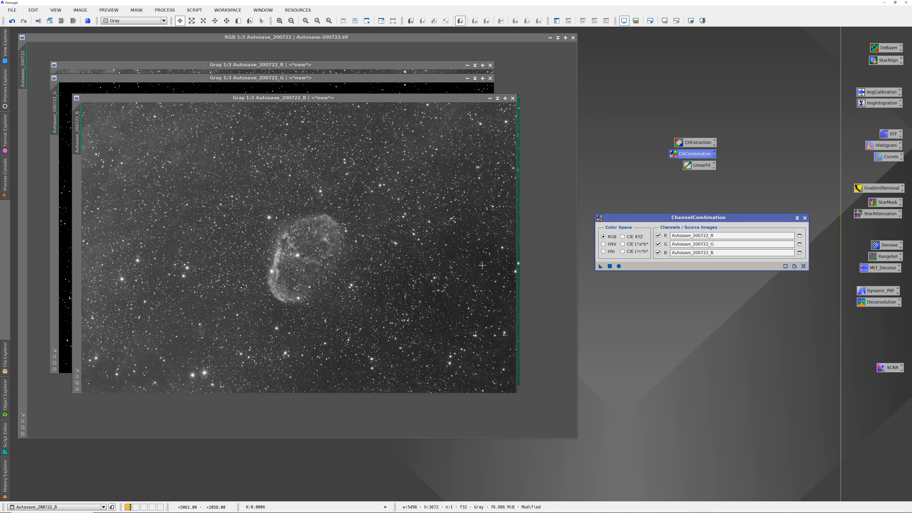
pyautogui.click(618, 266)
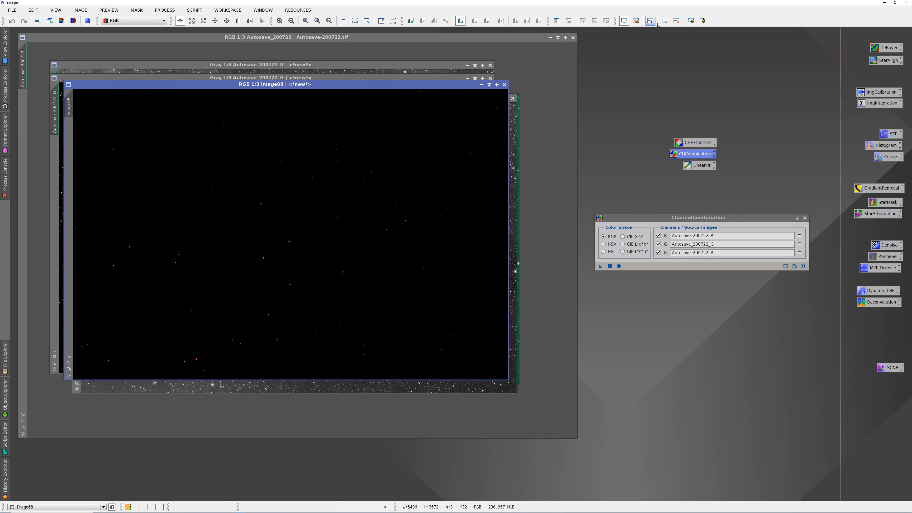
# Auto-stretch the display of the combined RGB image, reposition its window and inspect the star colours up close
pyautogui.click(692, 20)
pyautogui.moveTo(430, 84); pyautogui.dragTo(468, 73)
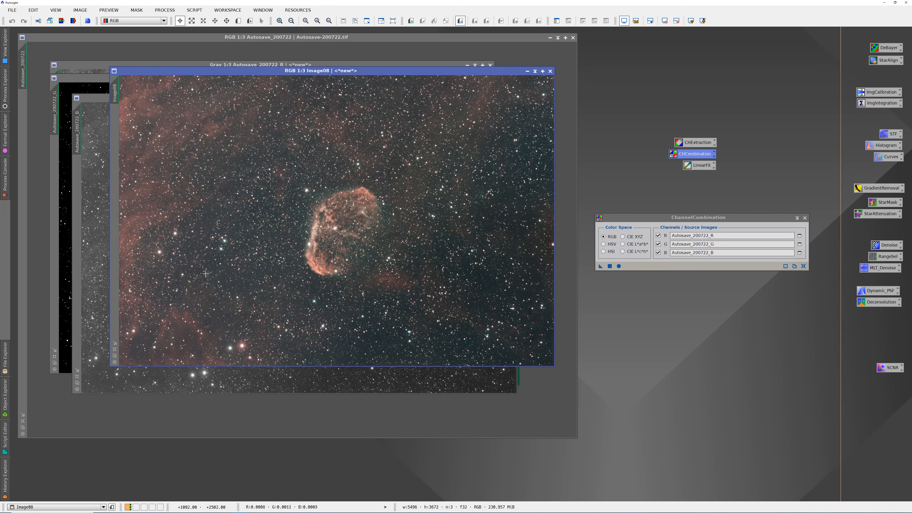
pyautogui.scroll(-1, 172, 226)
pyautogui.scroll(5, 210, 225)
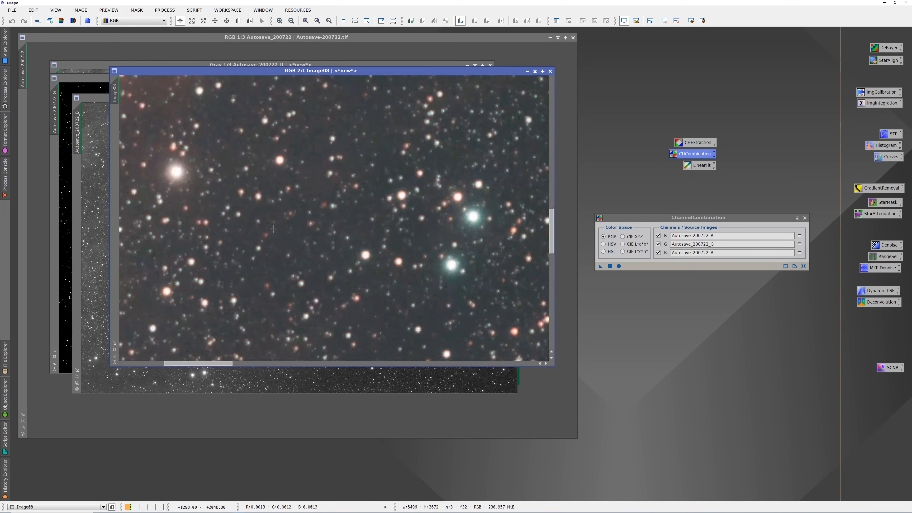
pyautogui.scroll(-3, 283, 224)
pyautogui.moveTo(395, 71); pyautogui.dragTo(431, 87)
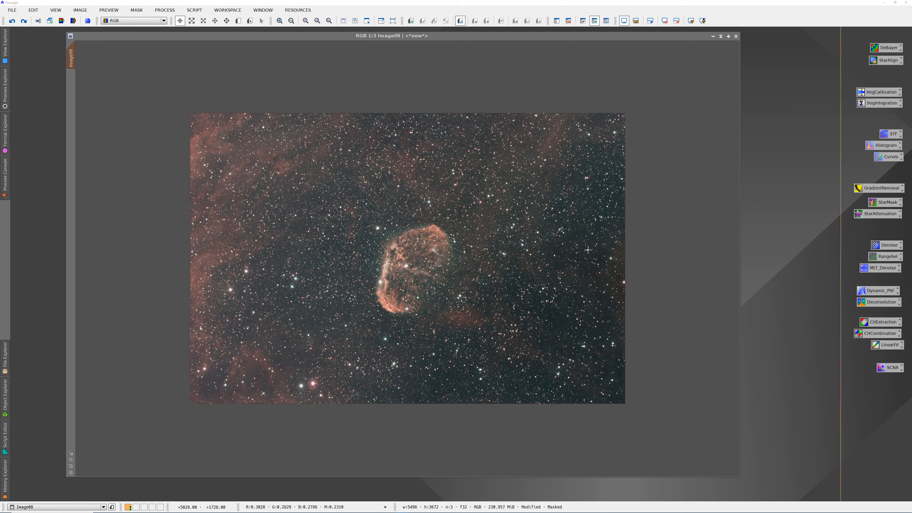
# Open the saved RangeSelection process with a real-time preview on the nebula image and set the upper limit to 0.30
pyautogui.doubleClick(887, 257)
pyautogui.moveTo(700, 133); pyautogui.dragTo(671, 95)
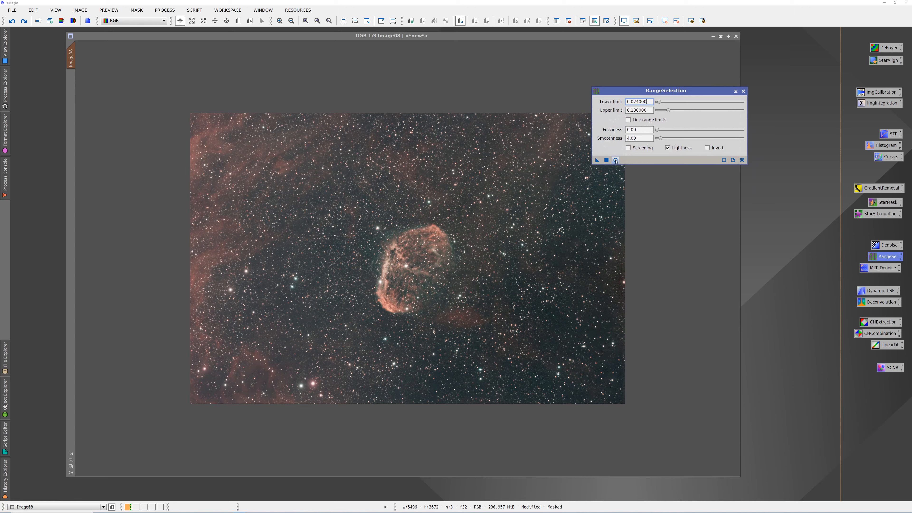
pyautogui.click(616, 160)
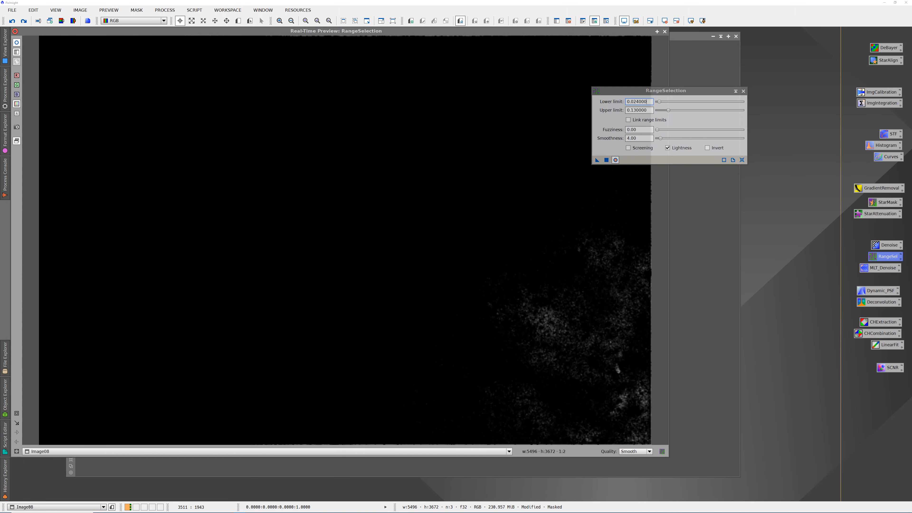
pyautogui.click(667, 148)
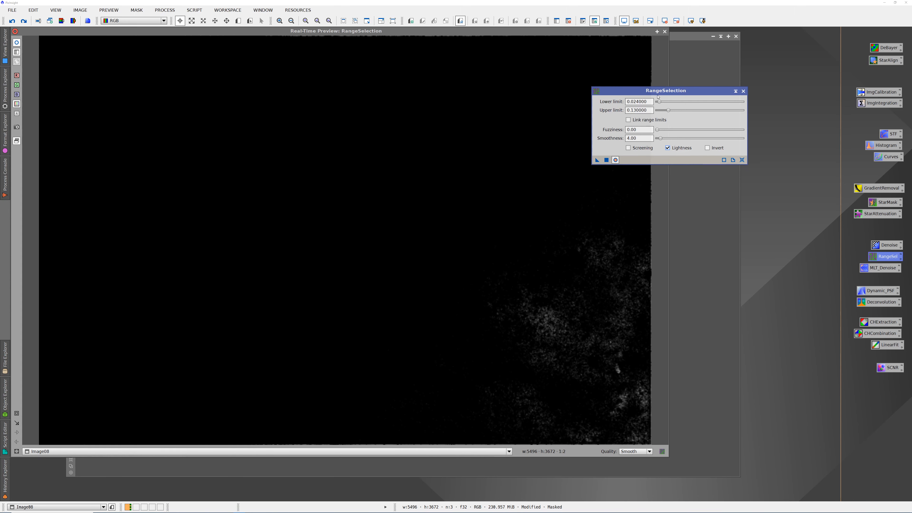
pyautogui.moveTo(666, 110); pyautogui.dragTo(686, 112)
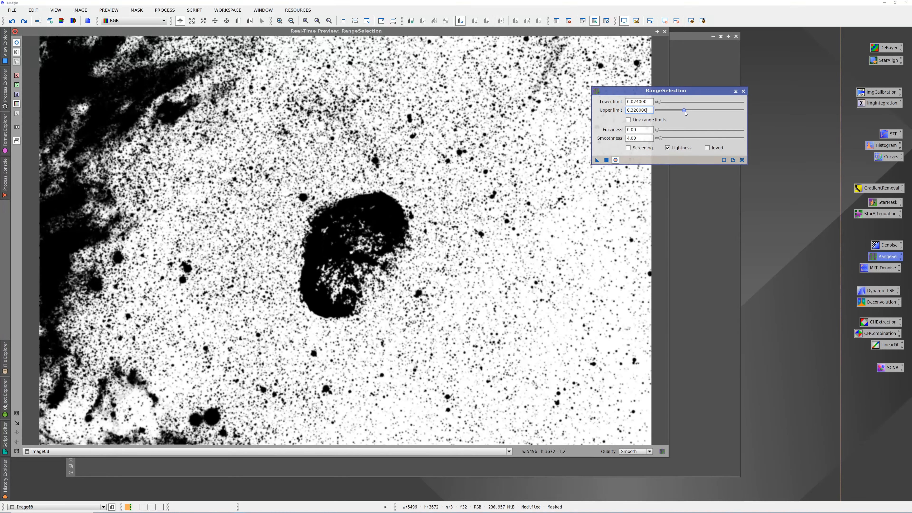
pyautogui.moveTo(685, 112); pyautogui.dragTo(684, 111)
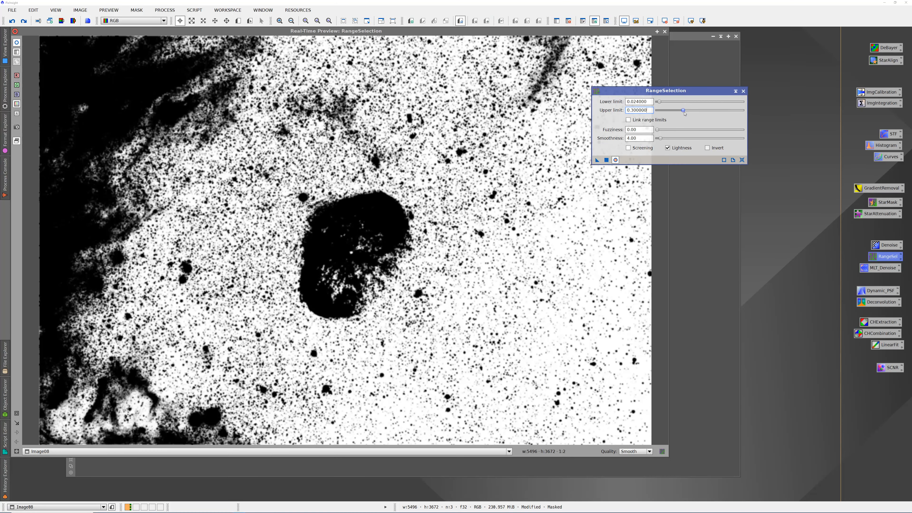
# Invert the range selection and set its lower limit to 0.17 and upper limit to 0.36
pyautogui.click(708, 148)
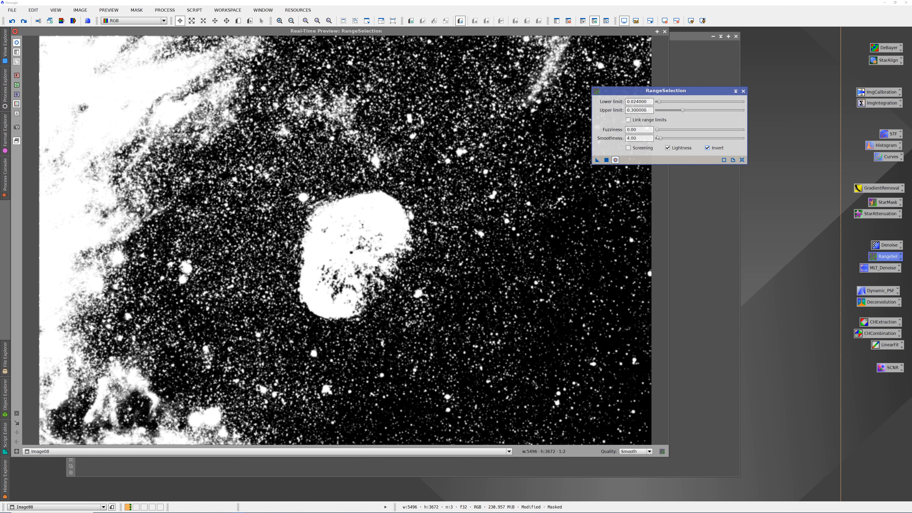
pyautogui.moveTo(683, 111)
pyautogui.mouseDown()
pyautogui.moveTo(659, 102)
pyautogui.moveTo(673, 103)
pyautogui.mouseUp()
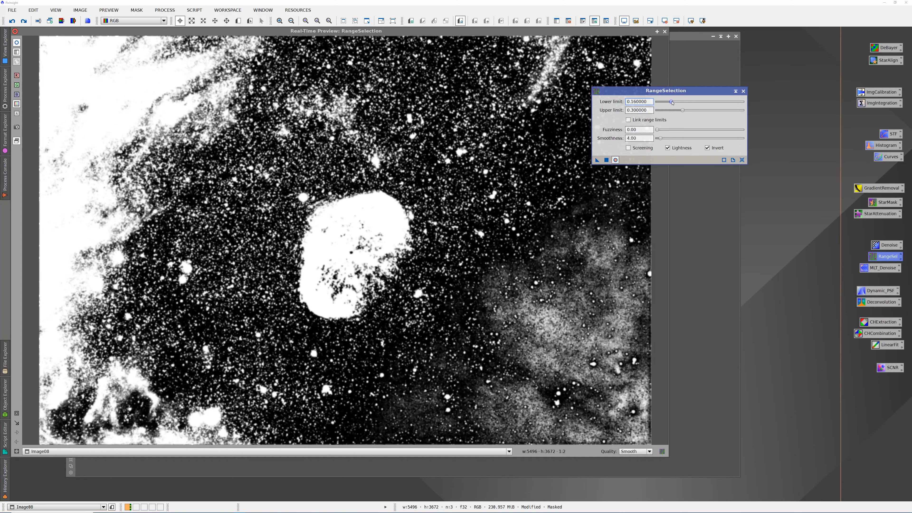
pyautogui.moveTo(673, 103); pyautogui.dragTo(673, 103)
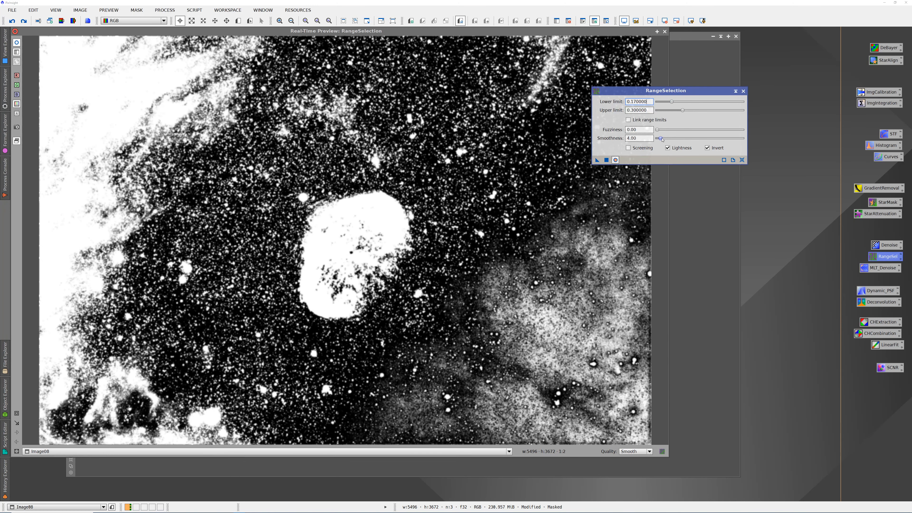
pyautogui.moveTo(683, 111); pyautogui.dragTo(688, 111)
# Refine the range selection to fuzziness 0.25, smoothness 14 and upper limit 0.38, and close the real-time preview
pyautogui.moveTo(660, 139); pyautogui.dragTo(761, 141)
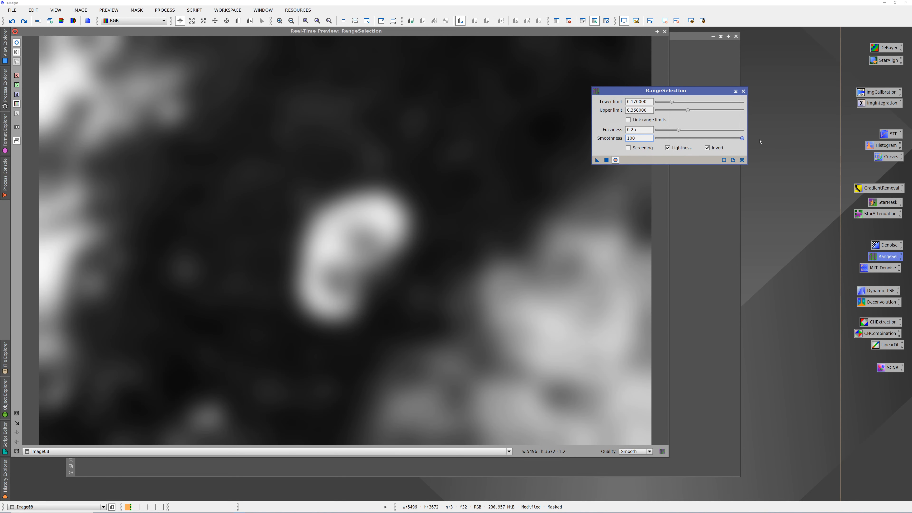
pyautogui.moveTo(756, 141); pyautogui.dragTo(681, 140)
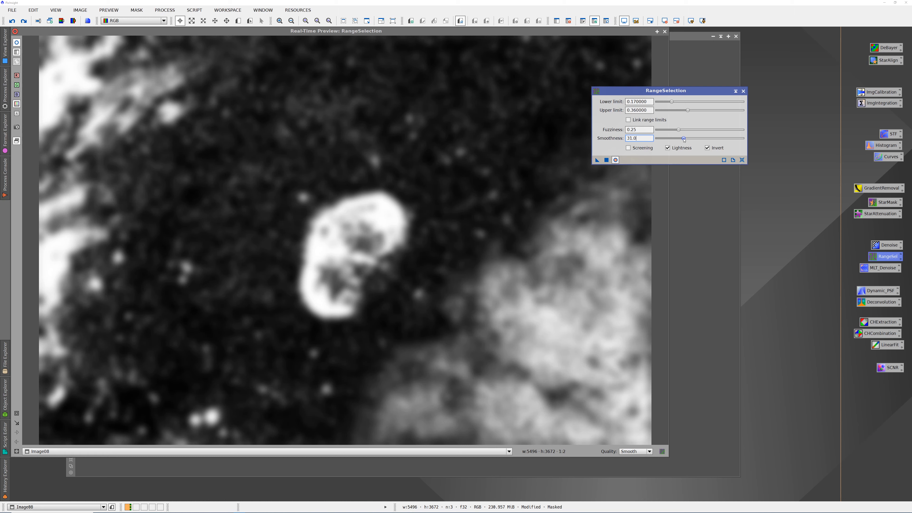
pyautogui.moveTo(681, 139); pyautogui.dragTo(673, 139)
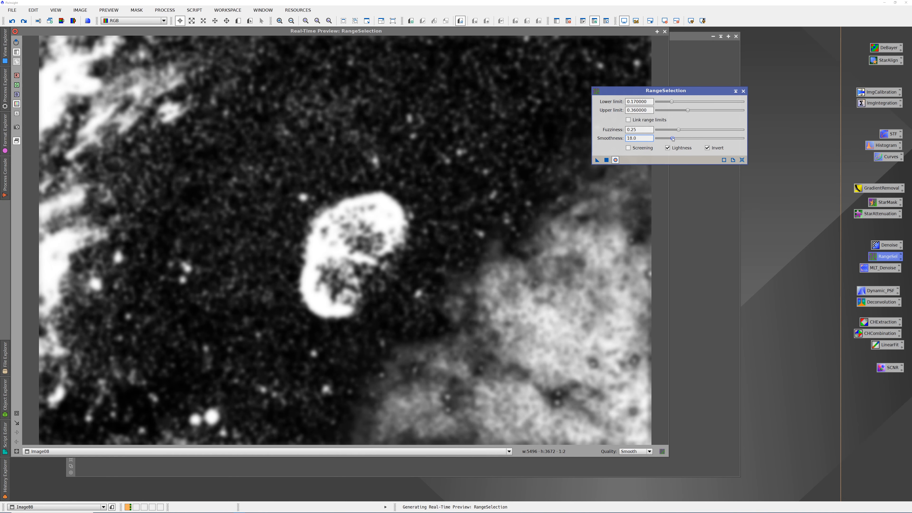
pyautogui.moveTo(673, 139); pyautogui.dragTo(671, 139)
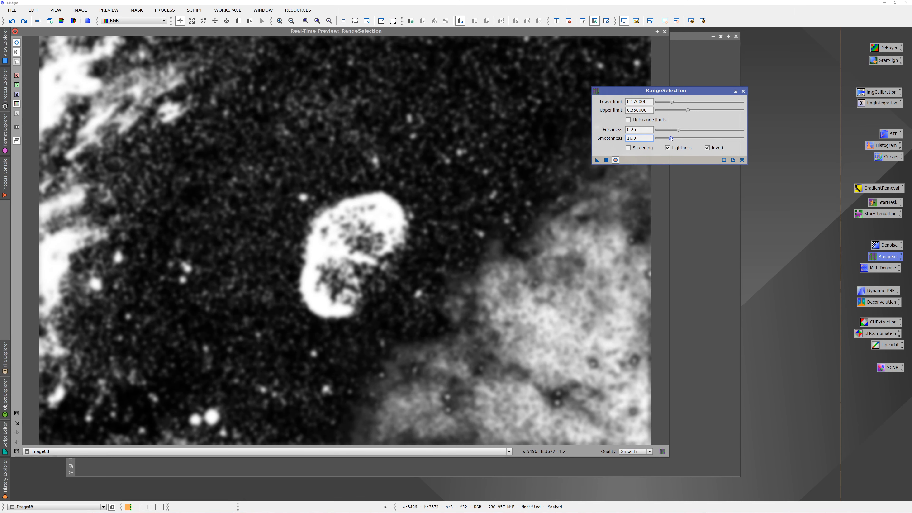
pyautogui.moveTo(671, 139)
pyautogui.mouseDown()
pyautogui.moveTo(692, 111)
pyautogui.moveTo(670, 140)
pyautogui.mouseUp()
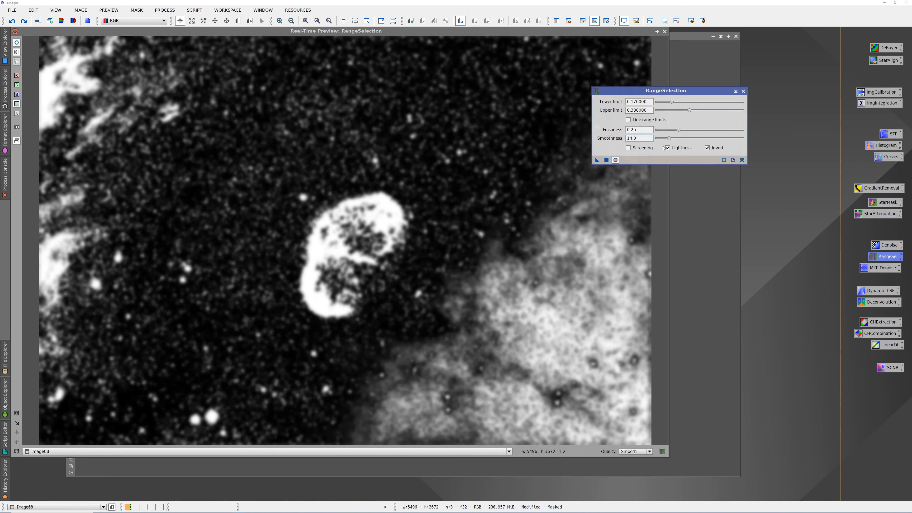
pyautogui.click(664, 31)
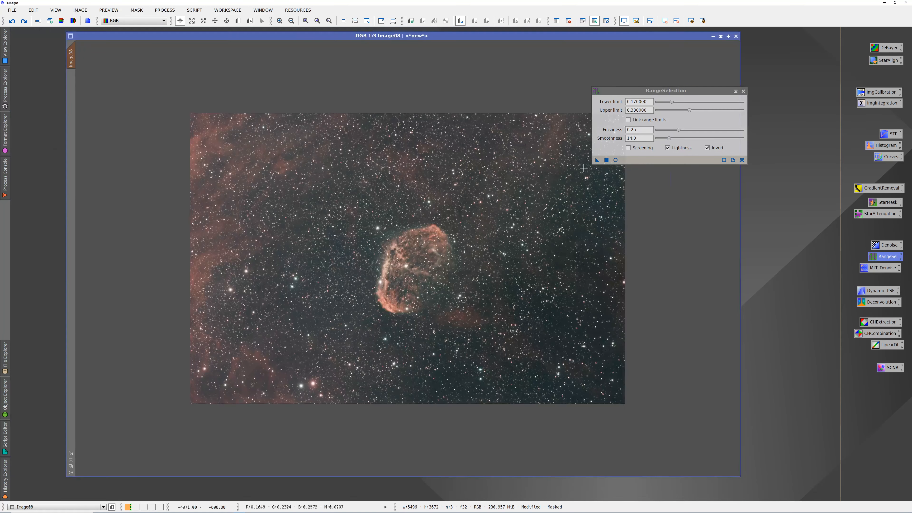
# Generate the range mask from Image08 with RangeSelection and assign range_mask1 as the mask of Image08
pyautogui.moveTo(598, 160); pyautogui.dragTo(440, 247)
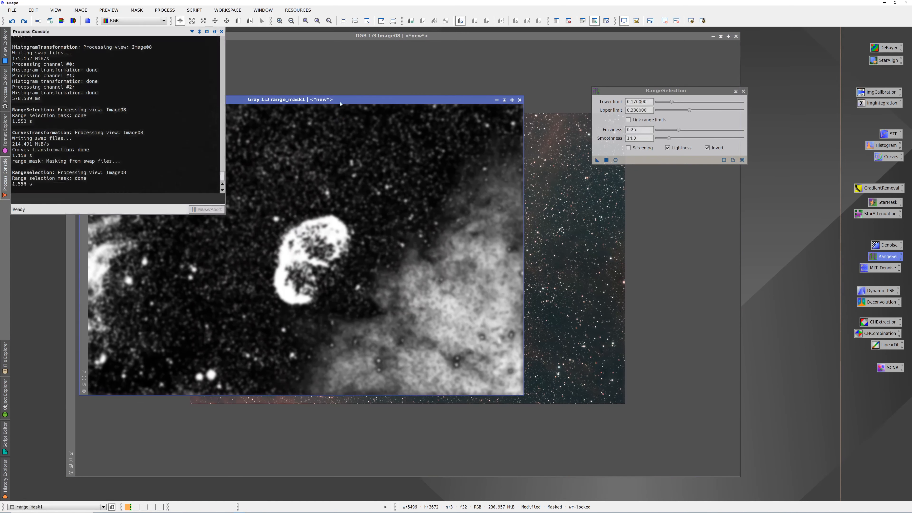
pyautogui.moveTo(341, 103); pyautogui.dragTo(392, 124)
pyautogui.moveTo(136, 153); pyautogui.dragTo(71, 76)
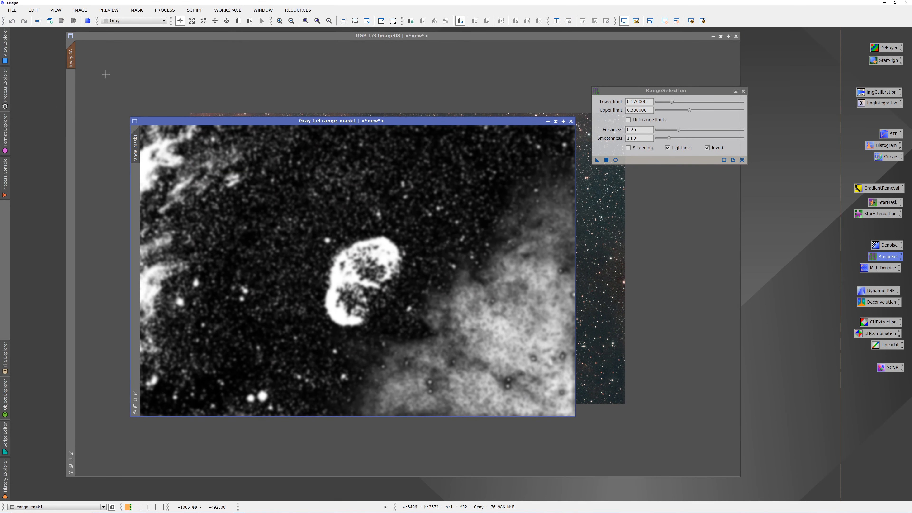
# Show the mask overlay on Image08 to check the protected areas, hide it again and close RangeSelection
pyautogui.click(189, 38)
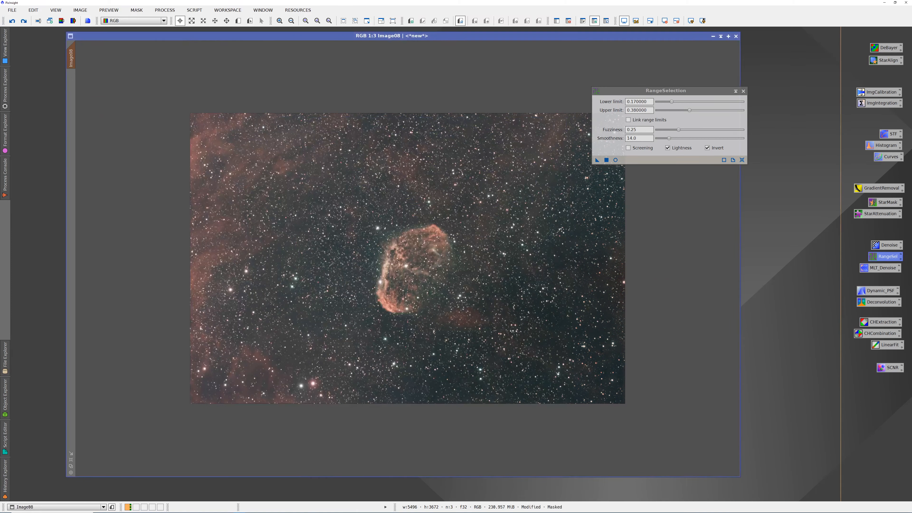
pyautogui.click(109, 10)
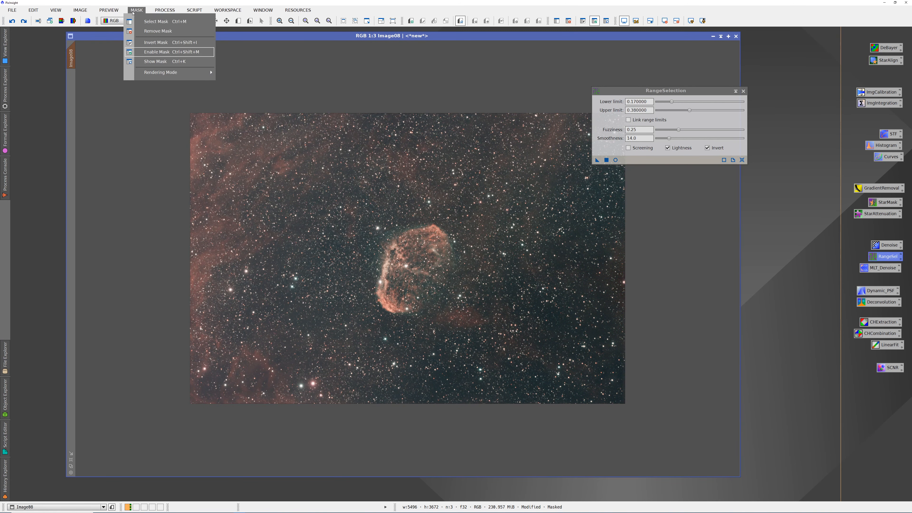
pyautogui.click(148, 60)
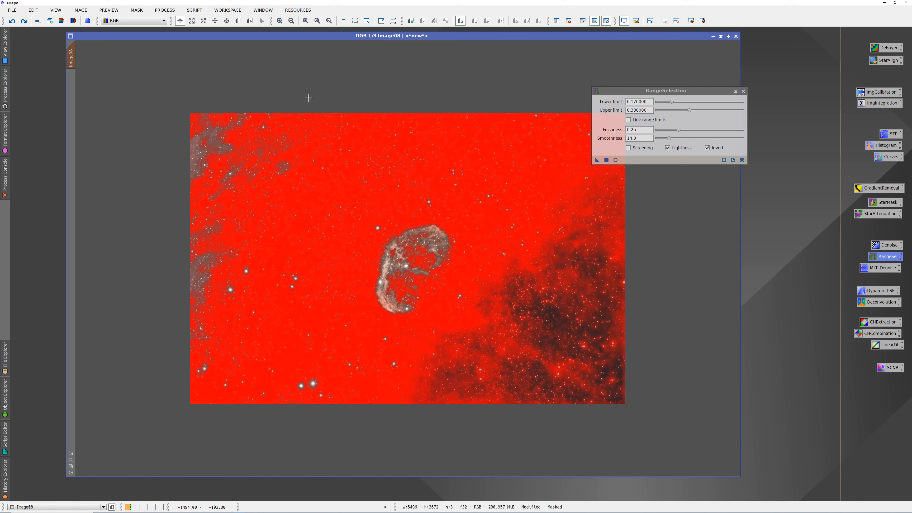
pyautogui.click(136, 10)
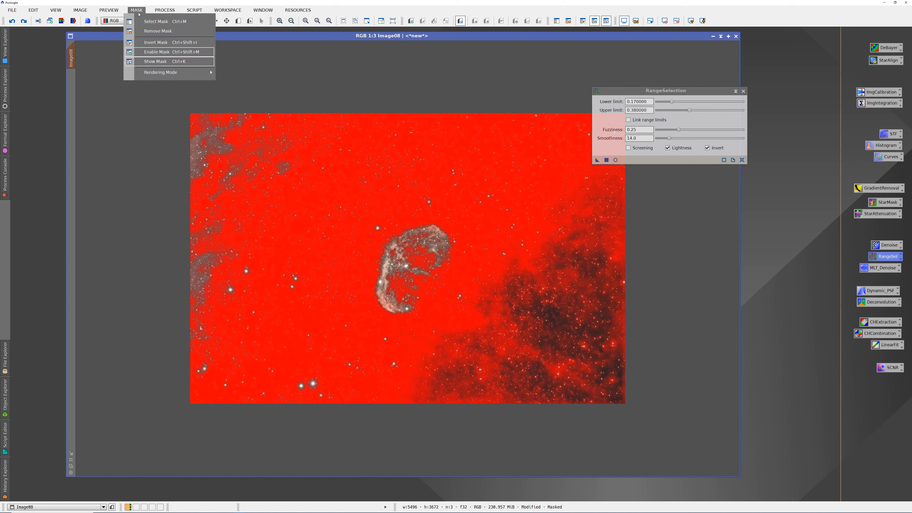
pyautogui.click(156, 62)
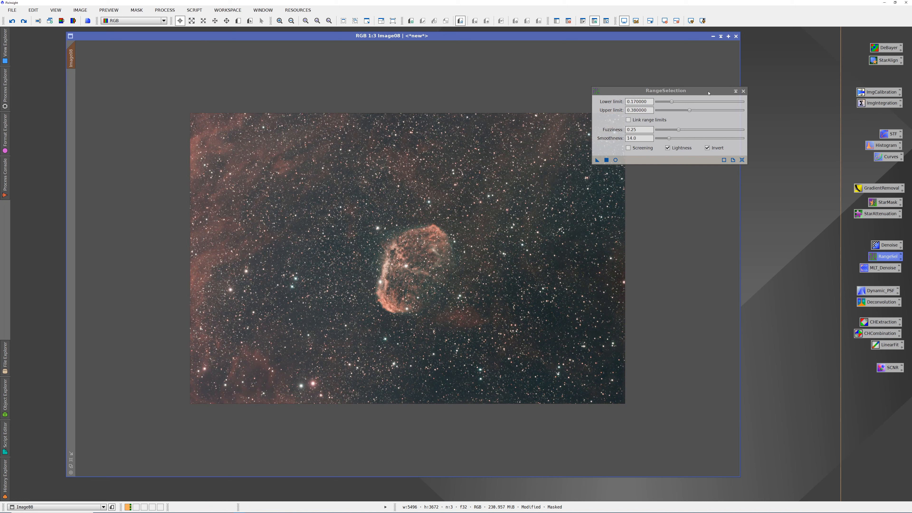
pyautogui.click(743, 91)
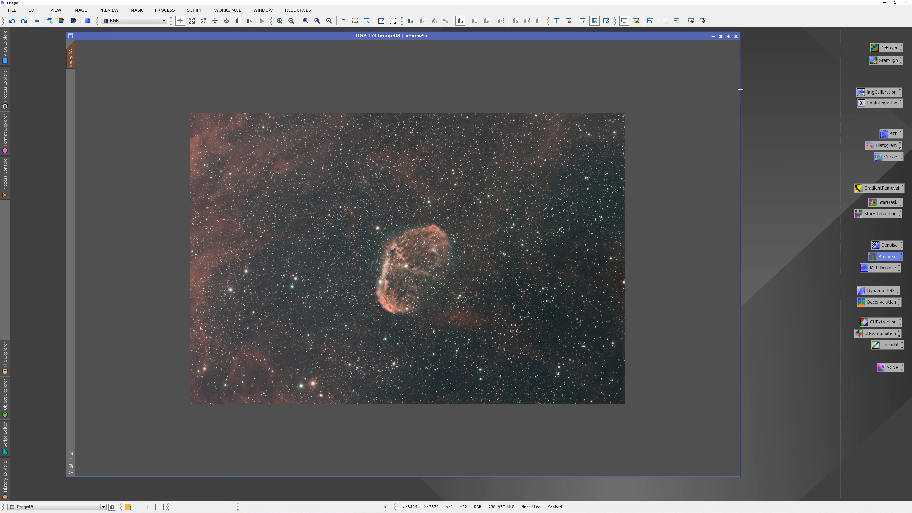
# Boost the masked image's saturation with a CurvesTransformation point at input 0.22370 and output 0.58994, previewing it before applying it to Image08
pyautogui.doubleClick(882, 162)
pyautogui.moveTo(726, 69); pyautogui.dragTo(685, 65)
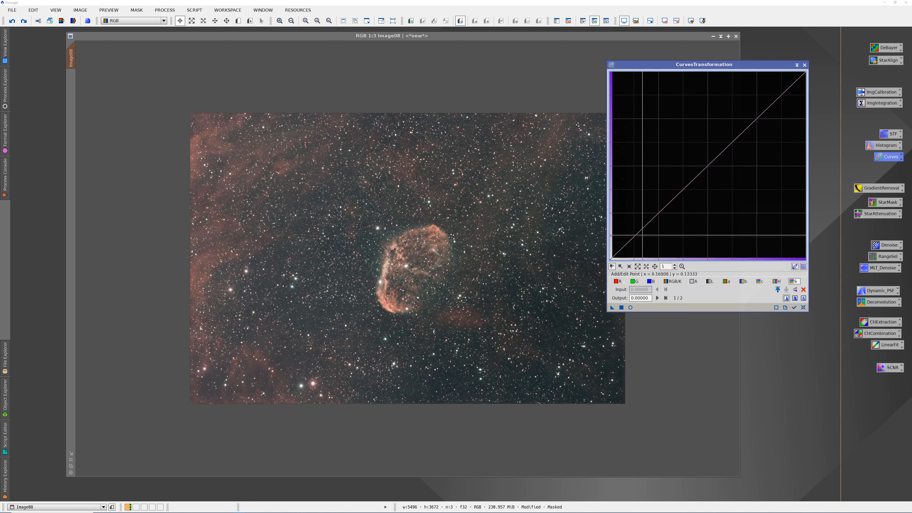
pyautogui.click(631, 308)
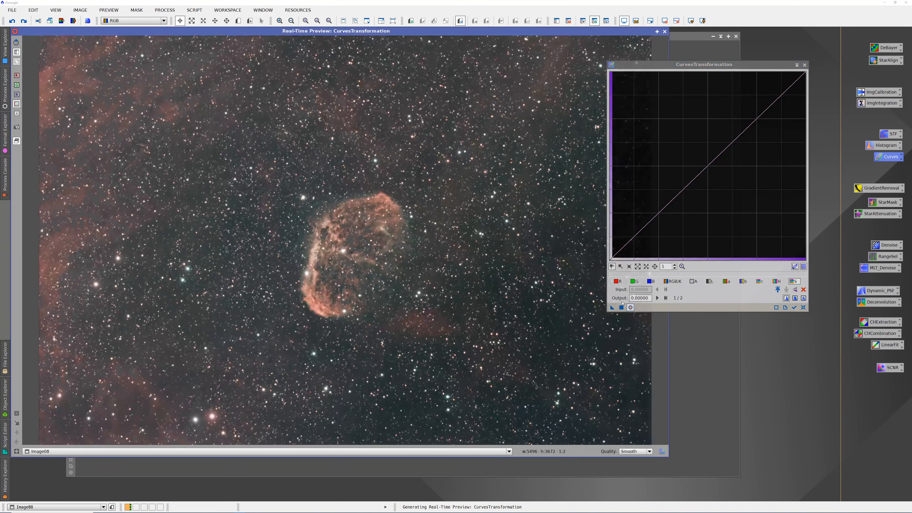
pyautogui.moveTo(652, 220); pyautogui.dragTo(653, 148)
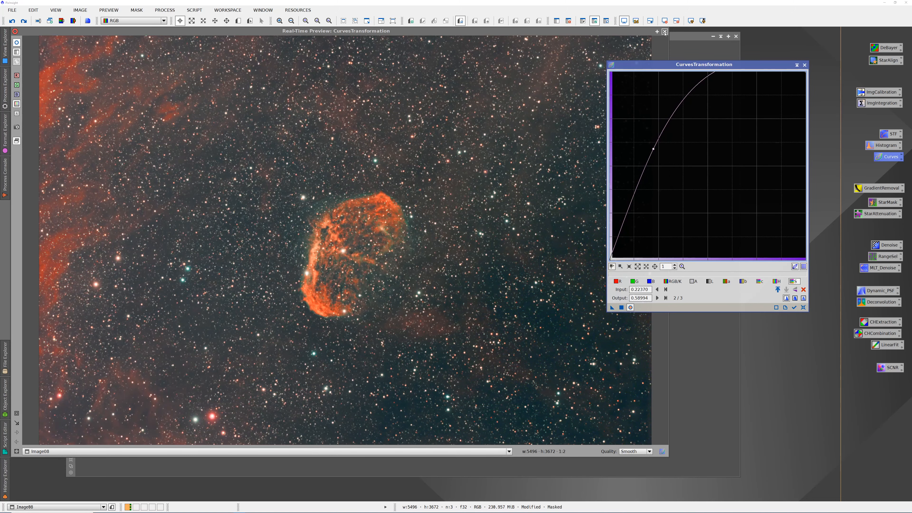
pyautogui.click(665, 31)
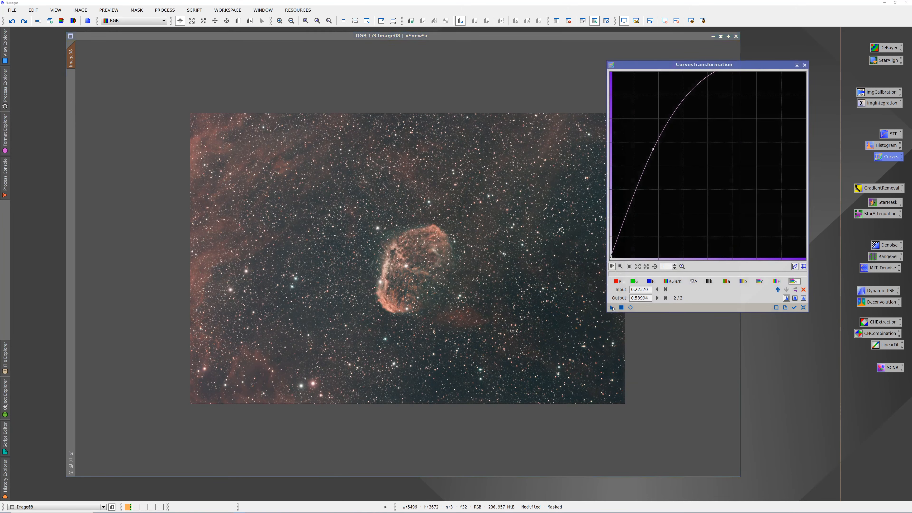
pyautogui.moveTo(612, 307); pyautogui.dragTo(439, 294)
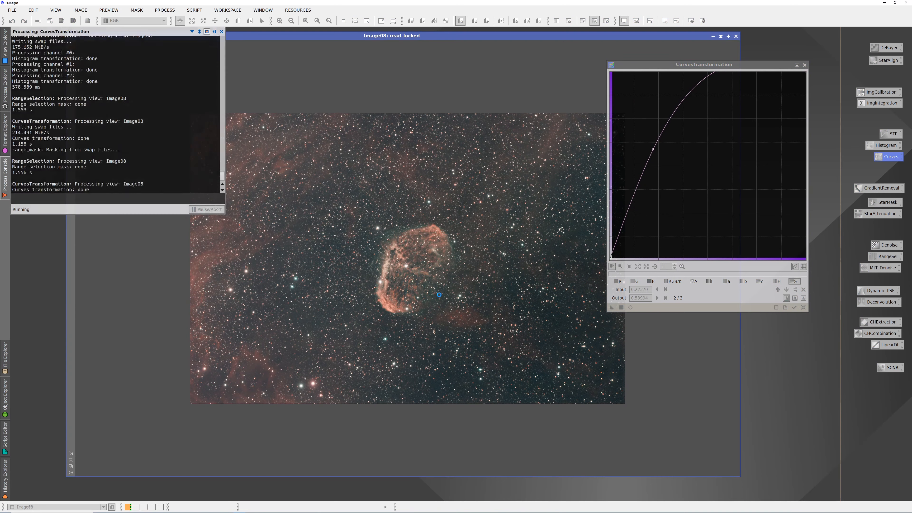
# Compare the nebula up close with and without the saturation curve by undoing and redoing it, and close CurvesTransformation
pyautogui.scroll(-1, 391, 258)
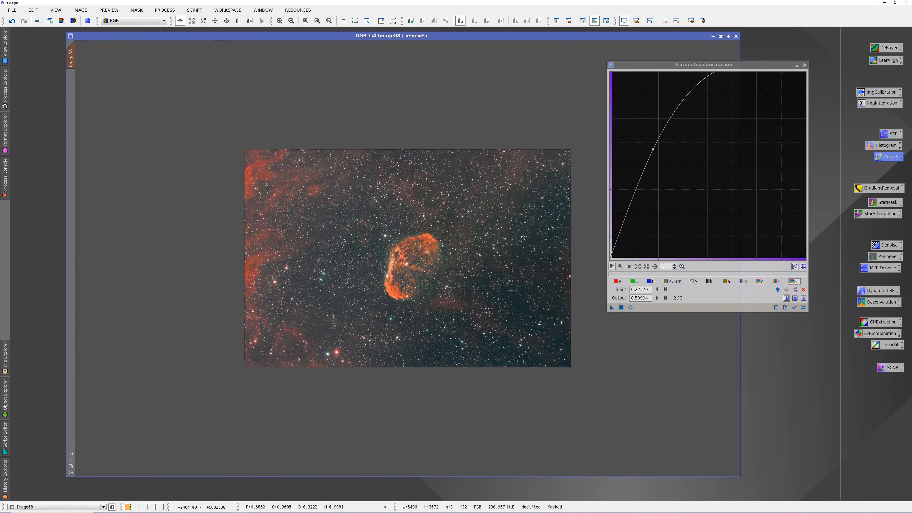
pyautogui.scroll(3, 386, 258)
pyautogui.scroll(-1, 382, 259)
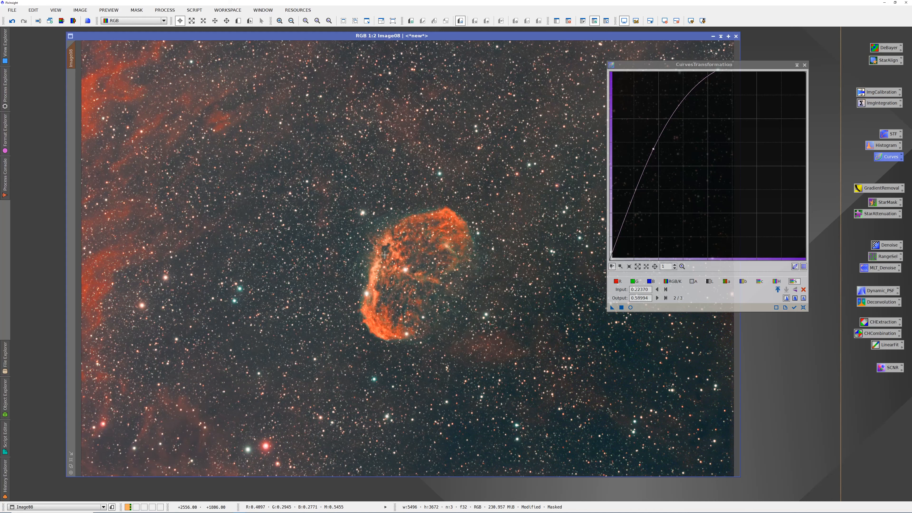
pyautogui.rightClick(303, 253)
pyautogui.click(327, 267)
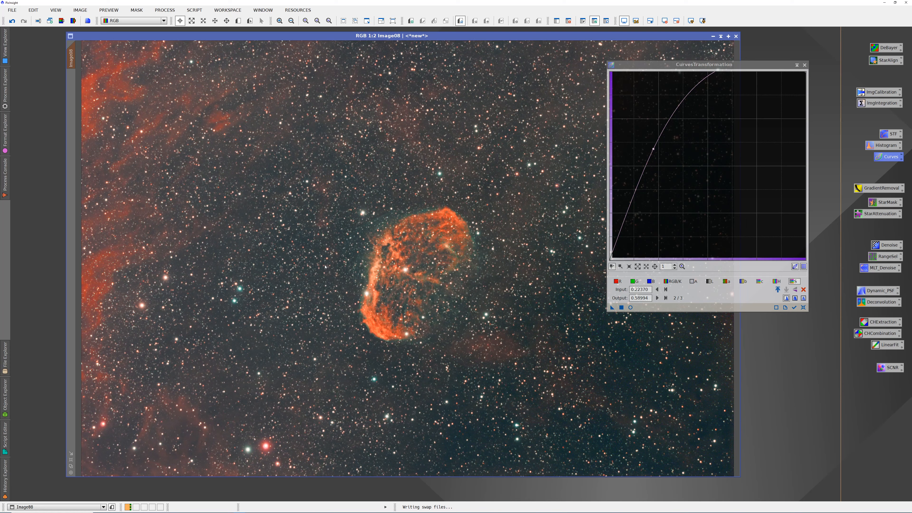
pyautogui.scroll(-1, 345, 259)
pyautogui.scroll(3, 349, 261)
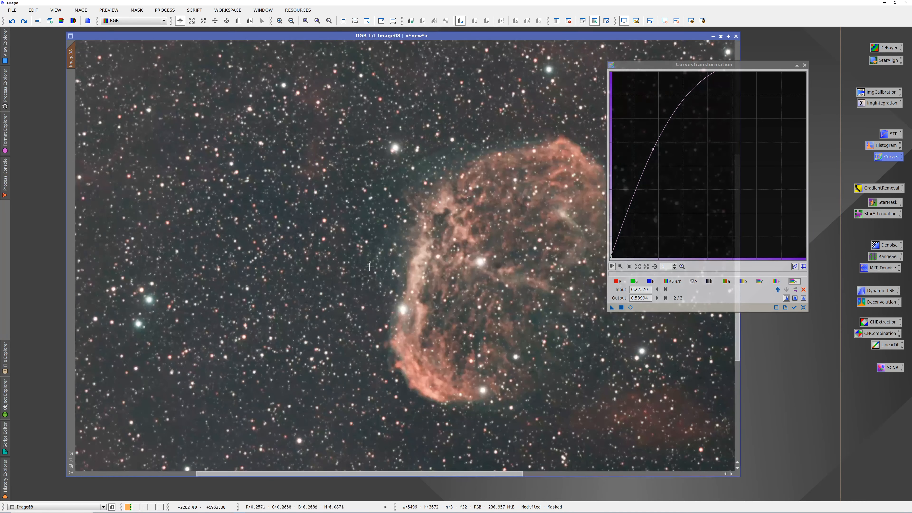
pyautogui.scroll(-1, 386, 267)
pyautogui.rightClick(387, 228)
pyautogui.click(395, 248)
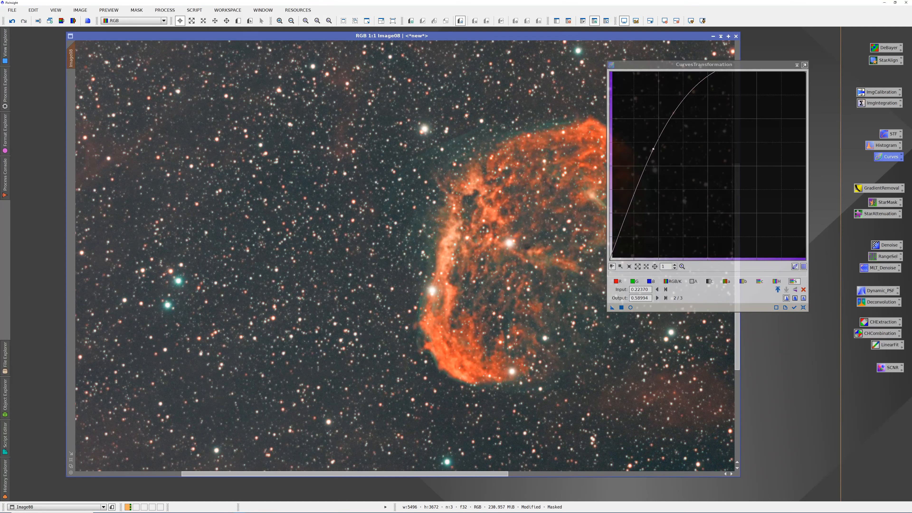
pyautogui.click(804, 65)
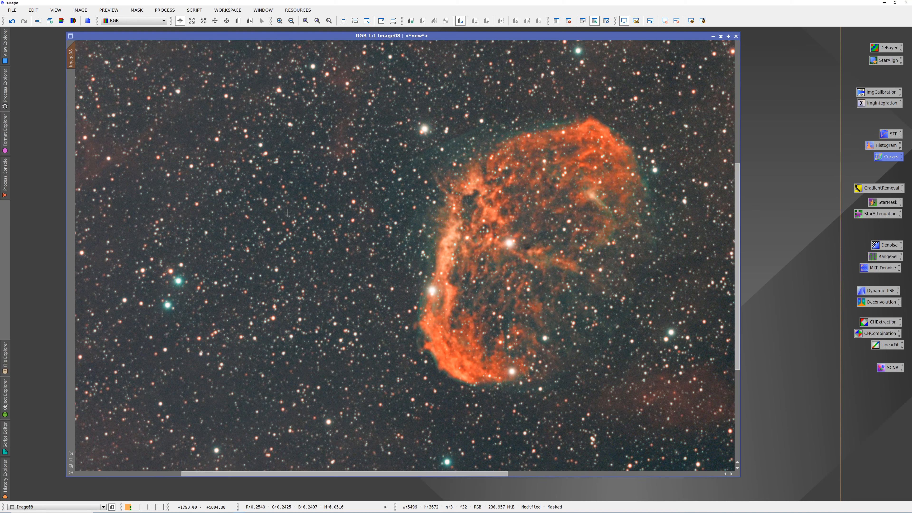
# Undo, redo and again undo the saturation curve to compare the star and background colours beside the nebula
pyautogui.rightClick(313, 232)
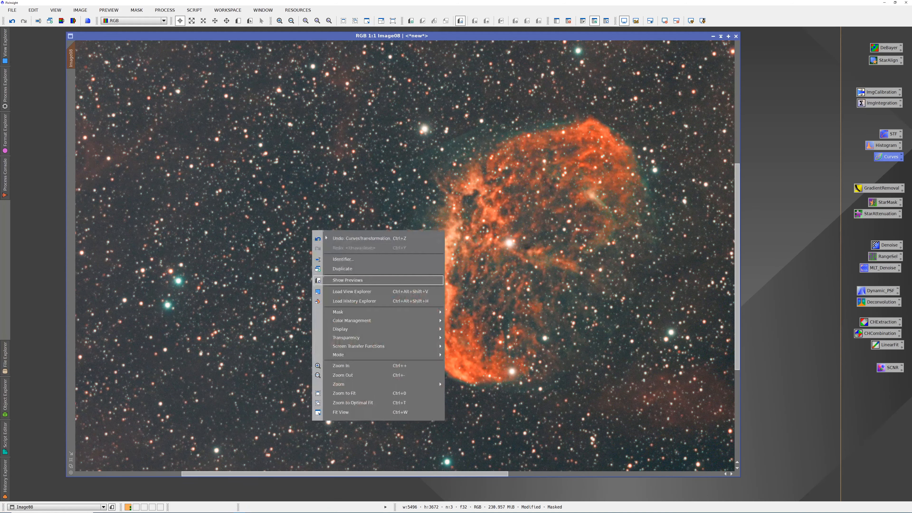
pyautogui.click(336, 238)
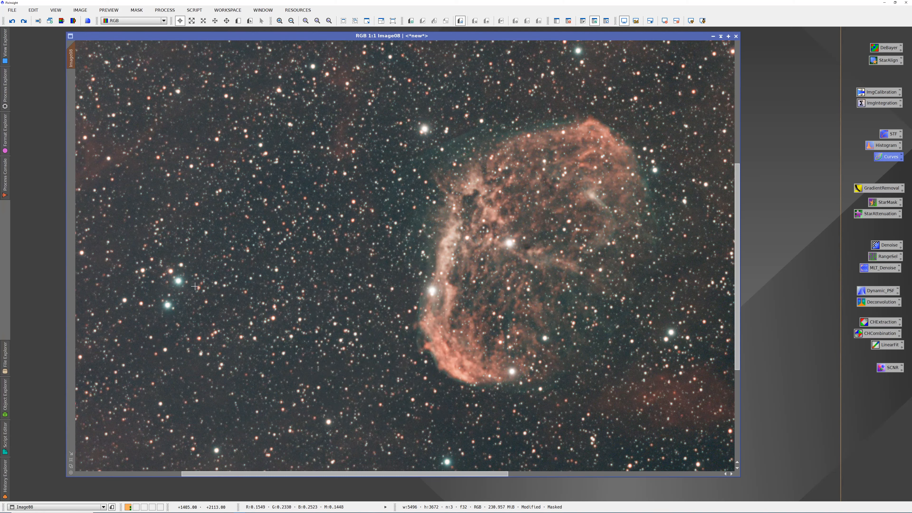
pyautogui.rightClick(252, 250)
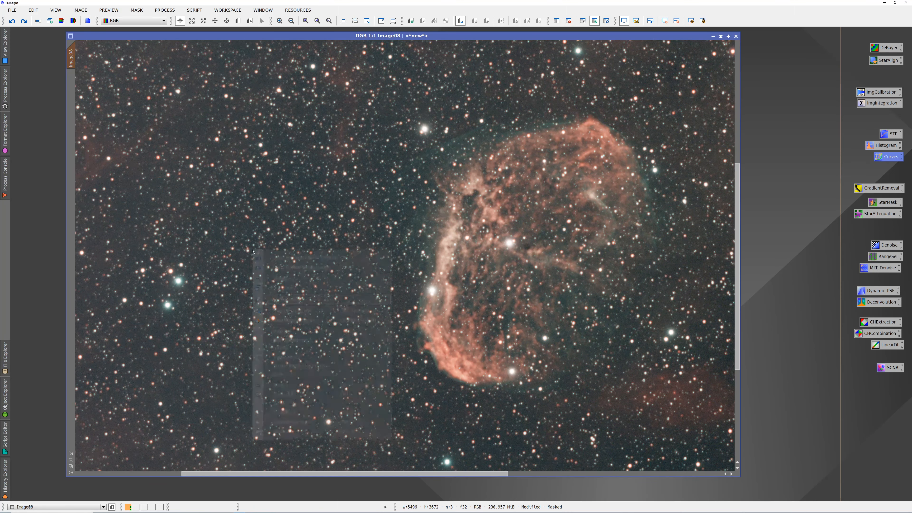
pyautogui.click(271, 268)
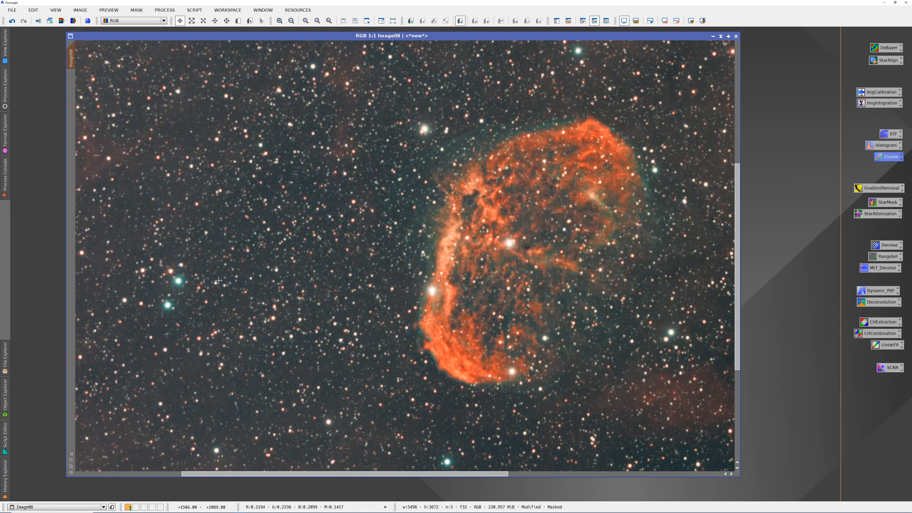
pyautogui.rightClick(335, 272)
pyautogui.click(346, 275)
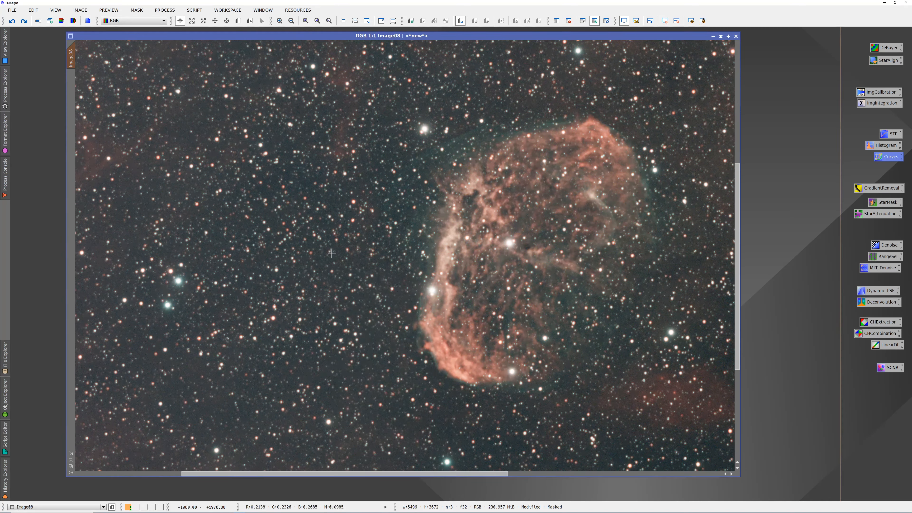